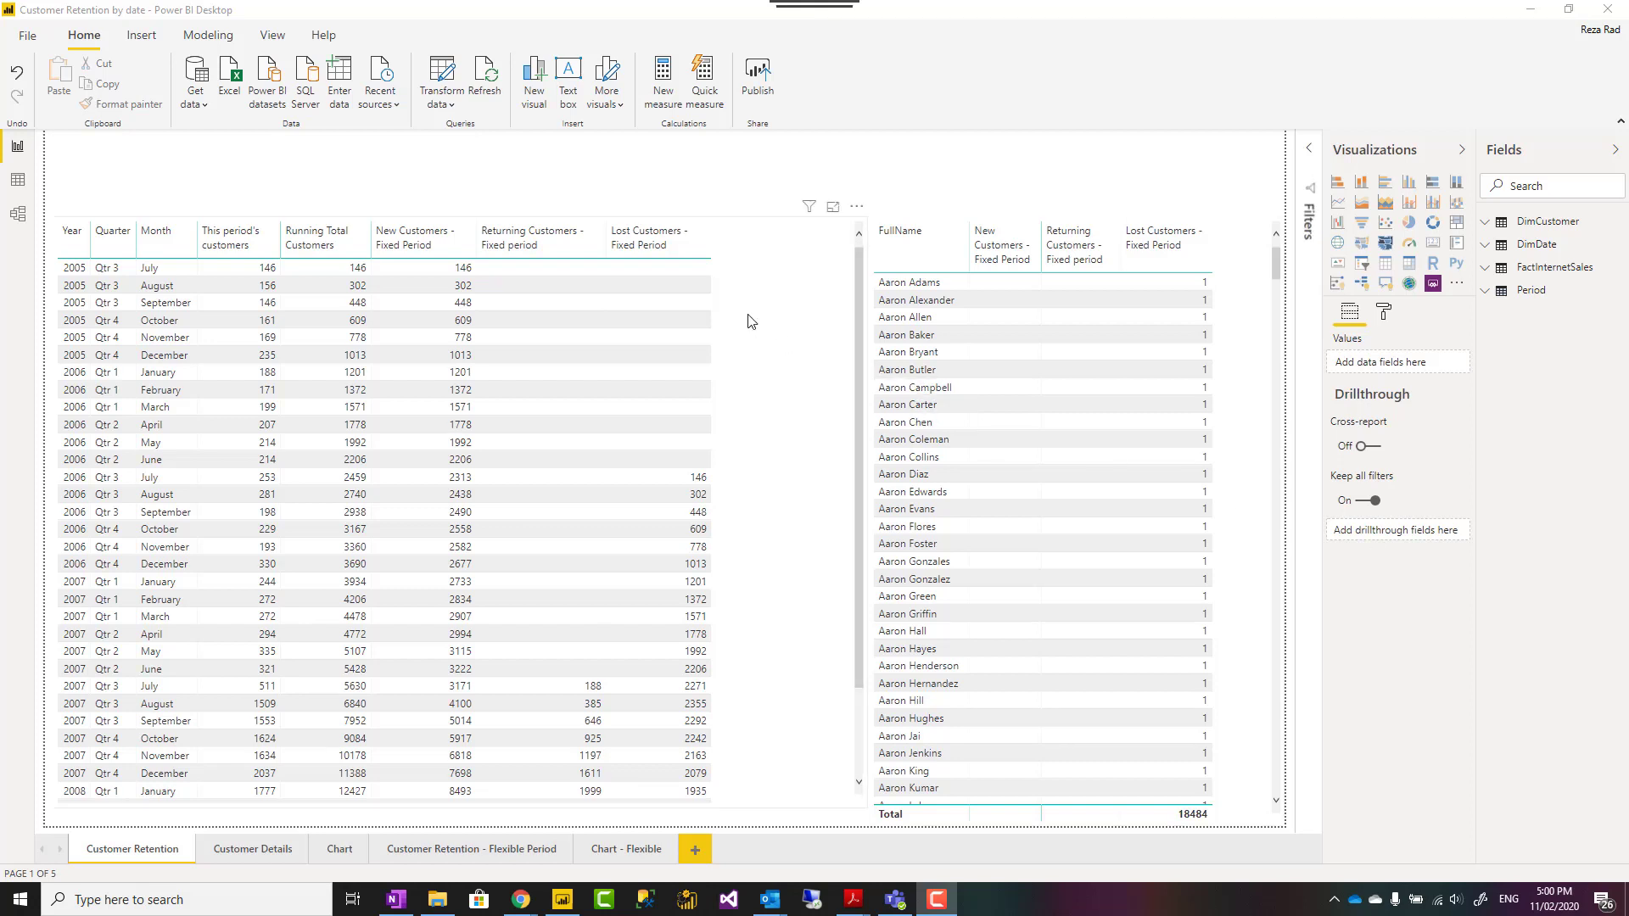
Select the retention table and the FullName customer table, and open the table's formatting options
left_click(750, 198)
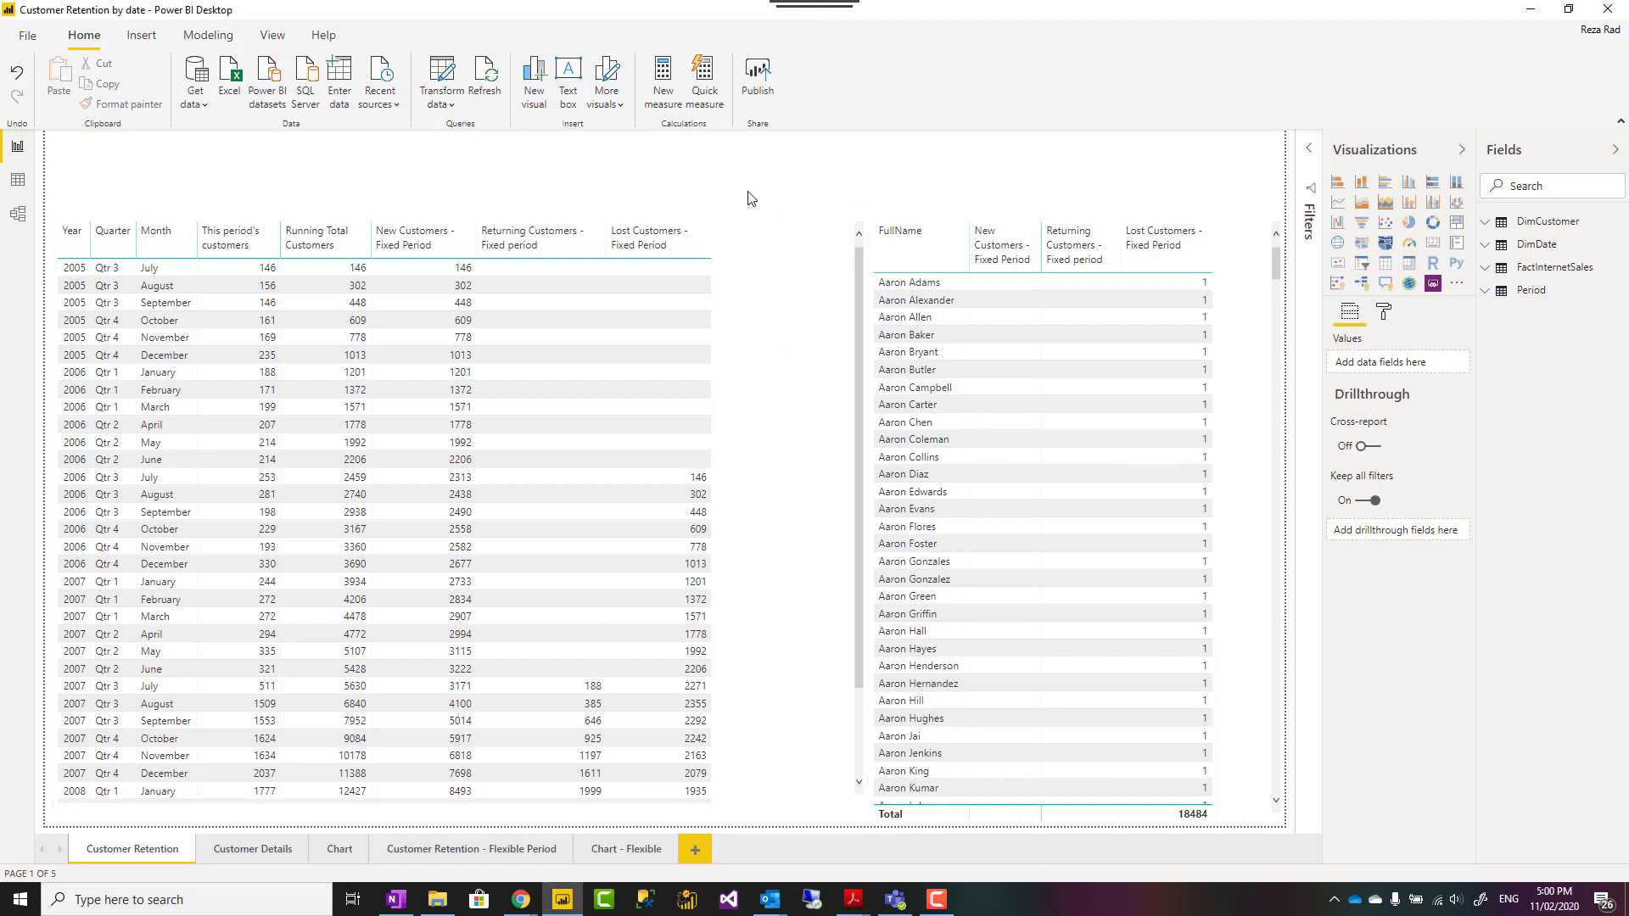
left_click(781, 292)
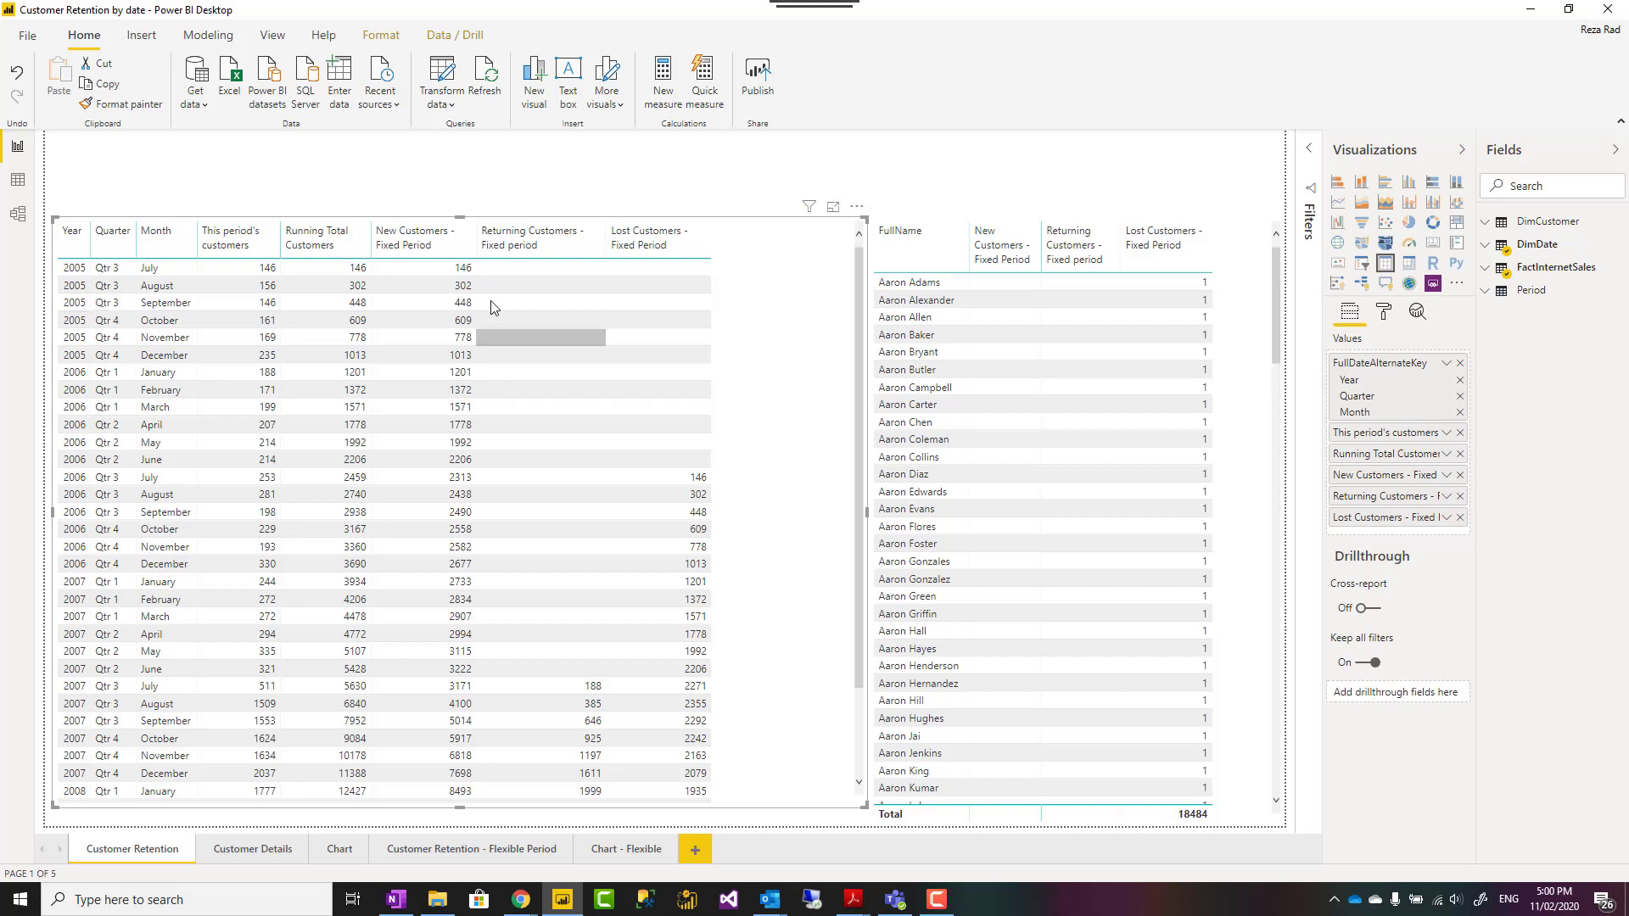
left_click(1241, 356)
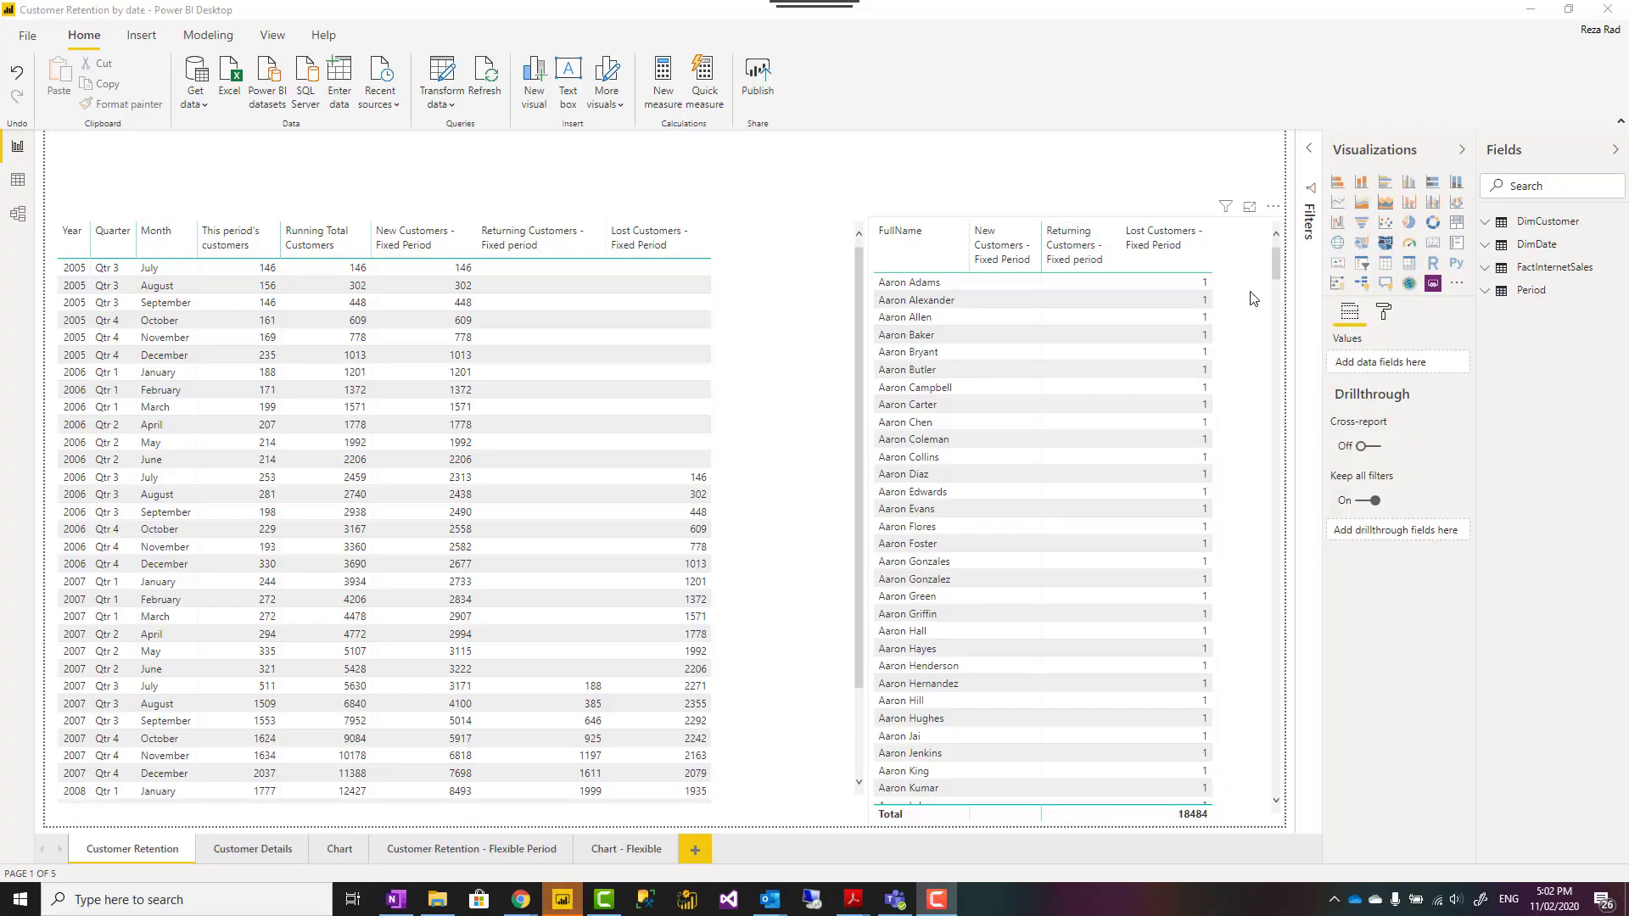
left_click(1255, 299)
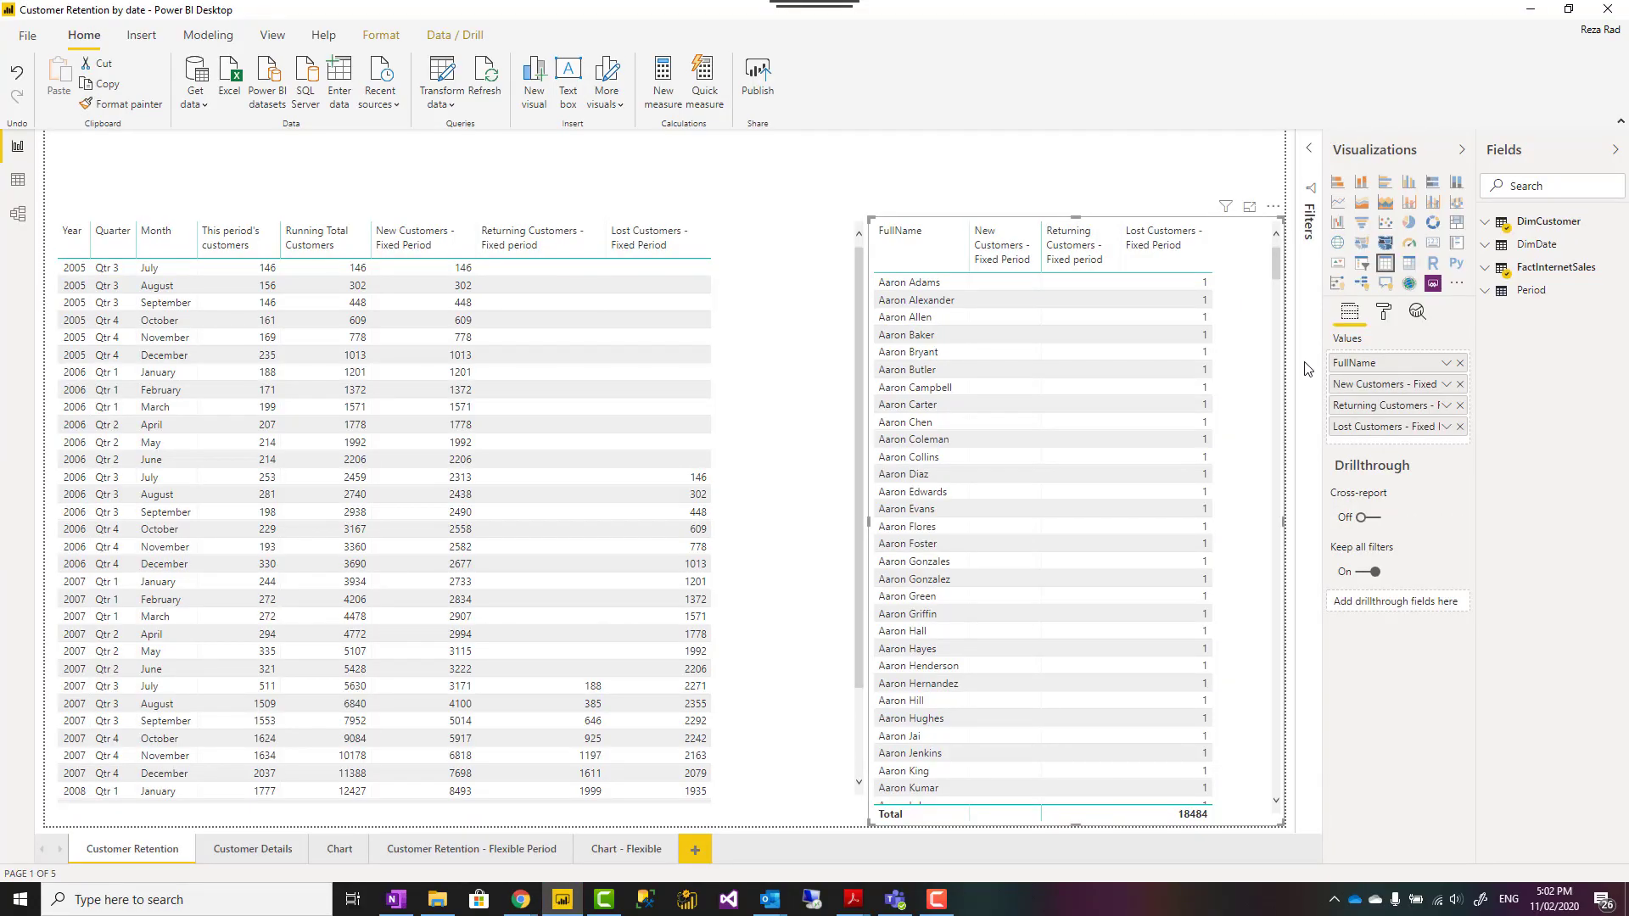
left_click(1384, 313)
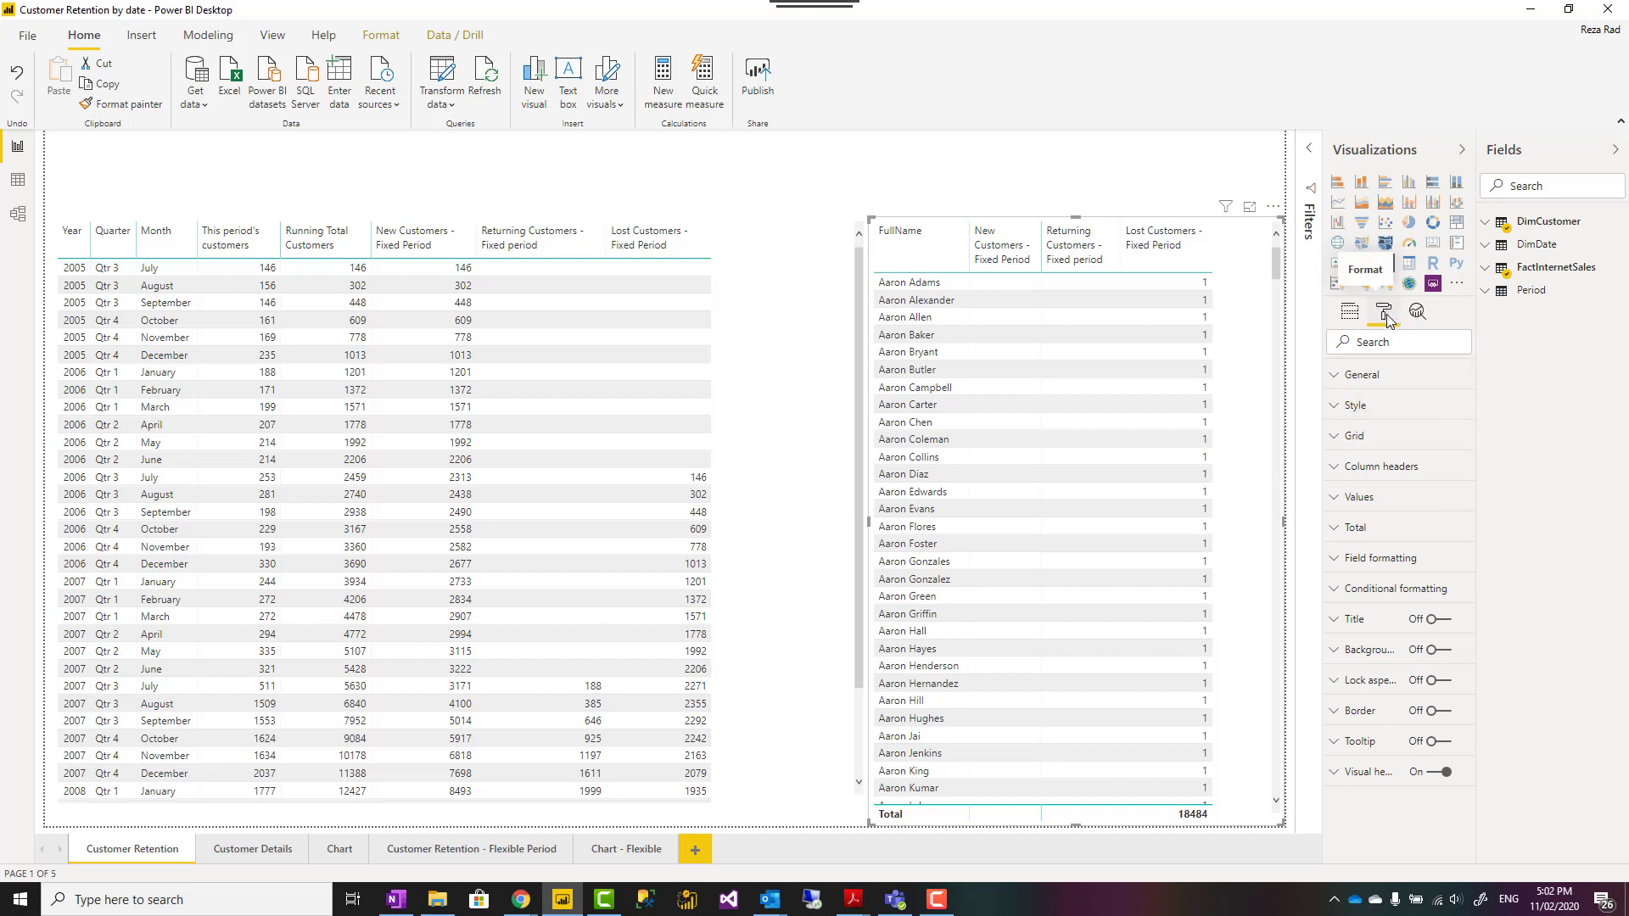
left_click(1101, 185)
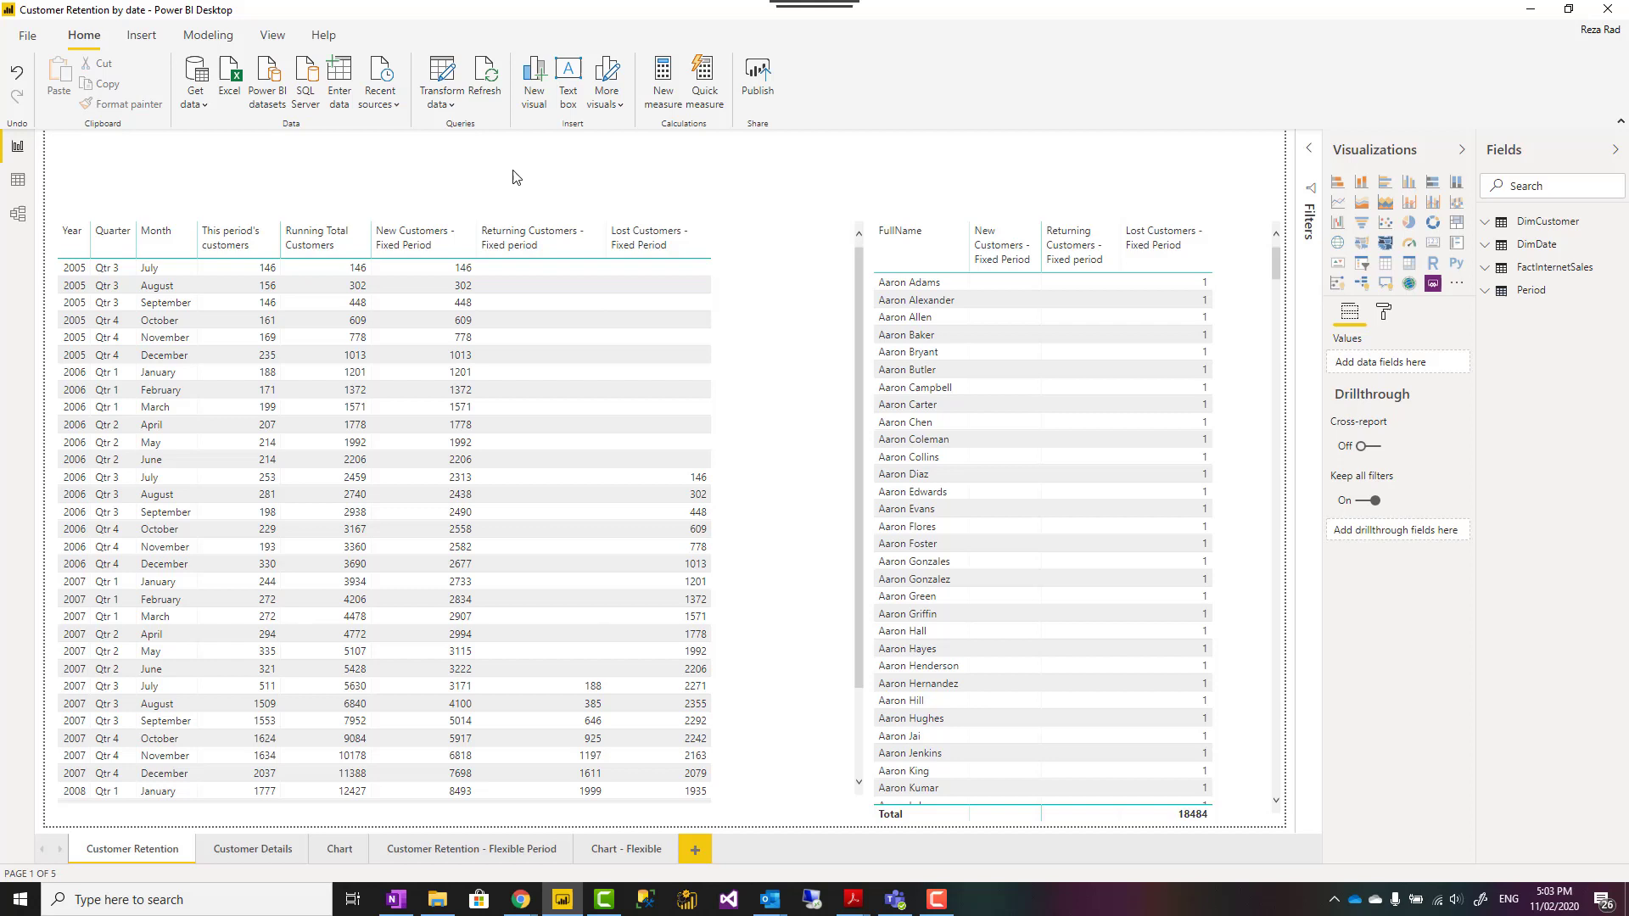
Confirm in the Help About box that the version is 2.76.5678.782 (December 2019), then close it
left_click(324, 35)
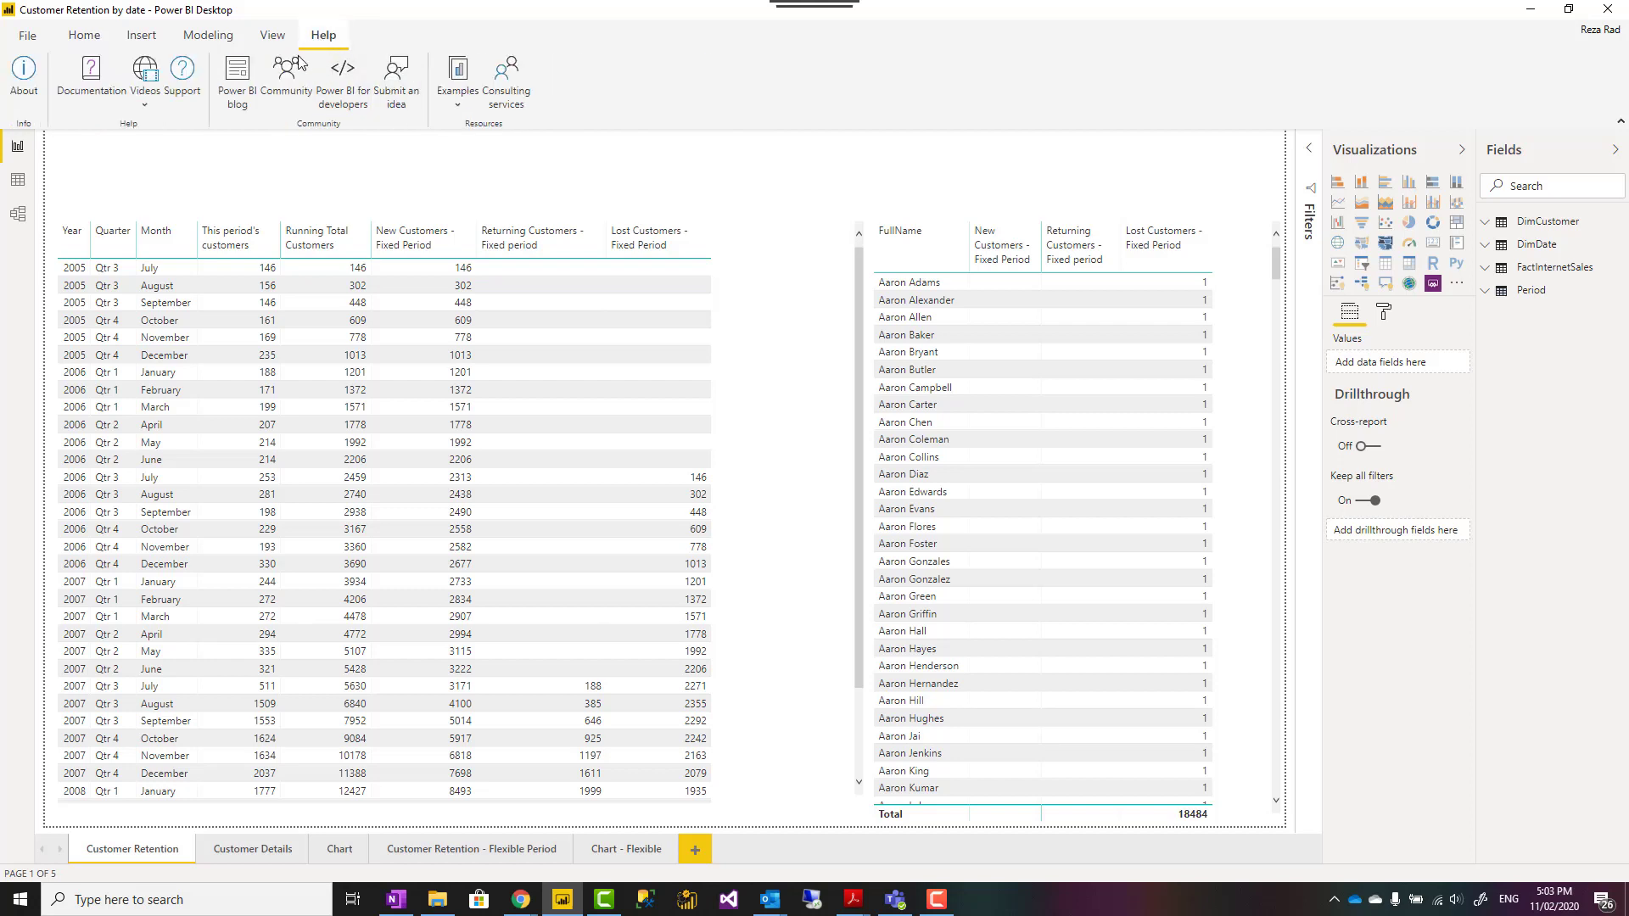
left_click(24, 72)
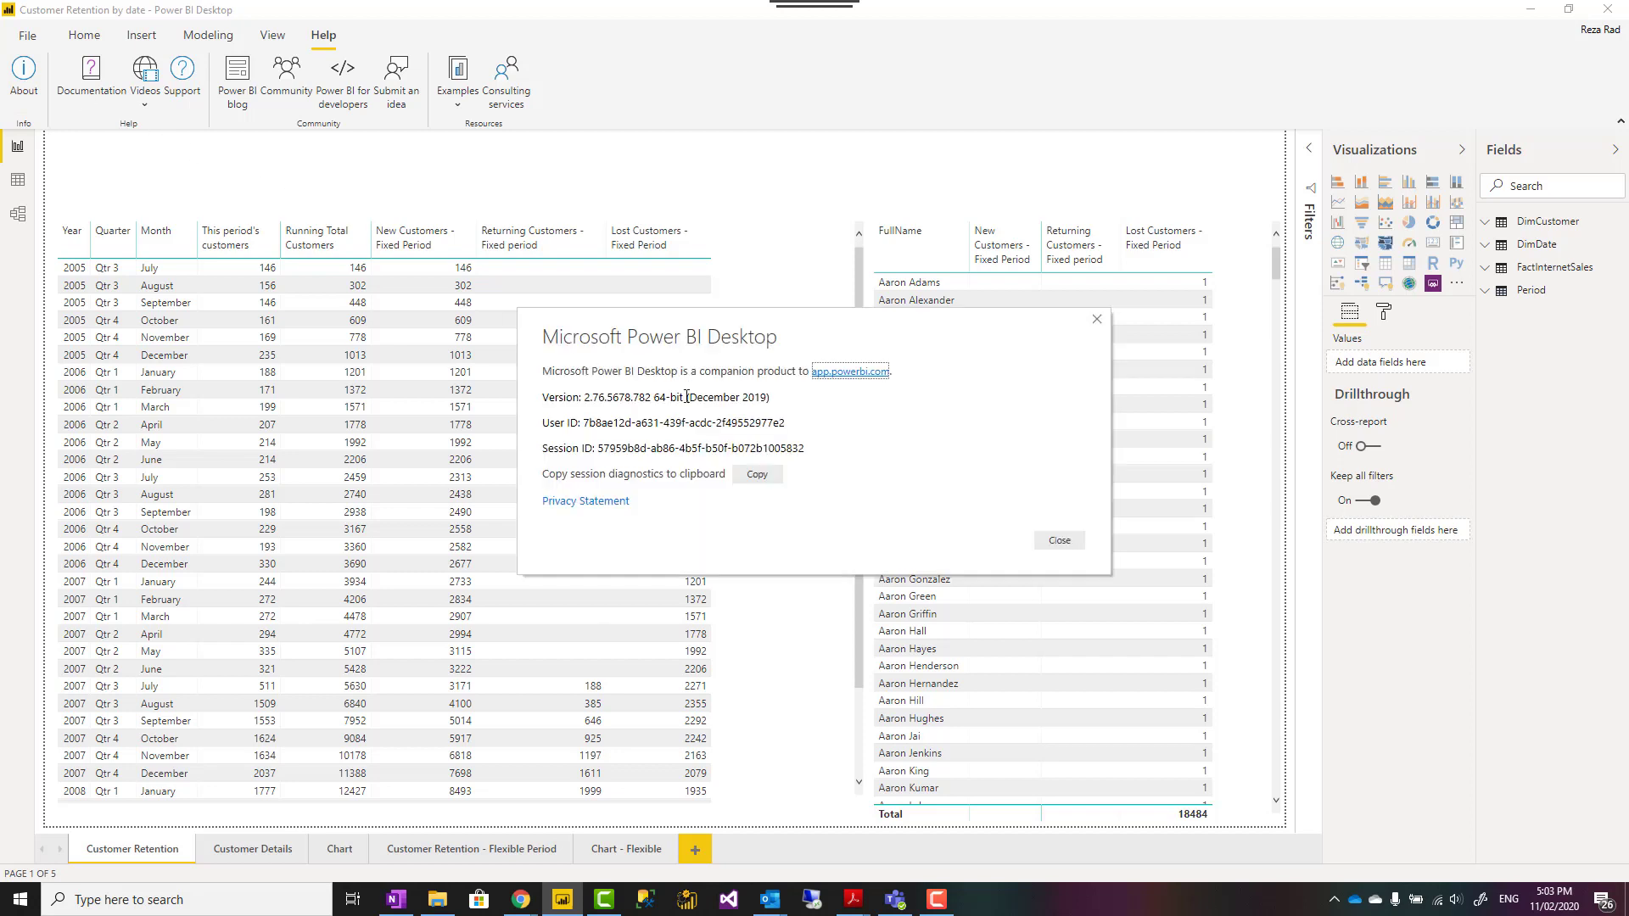
left_click_drag(689, 406, 757, 405)
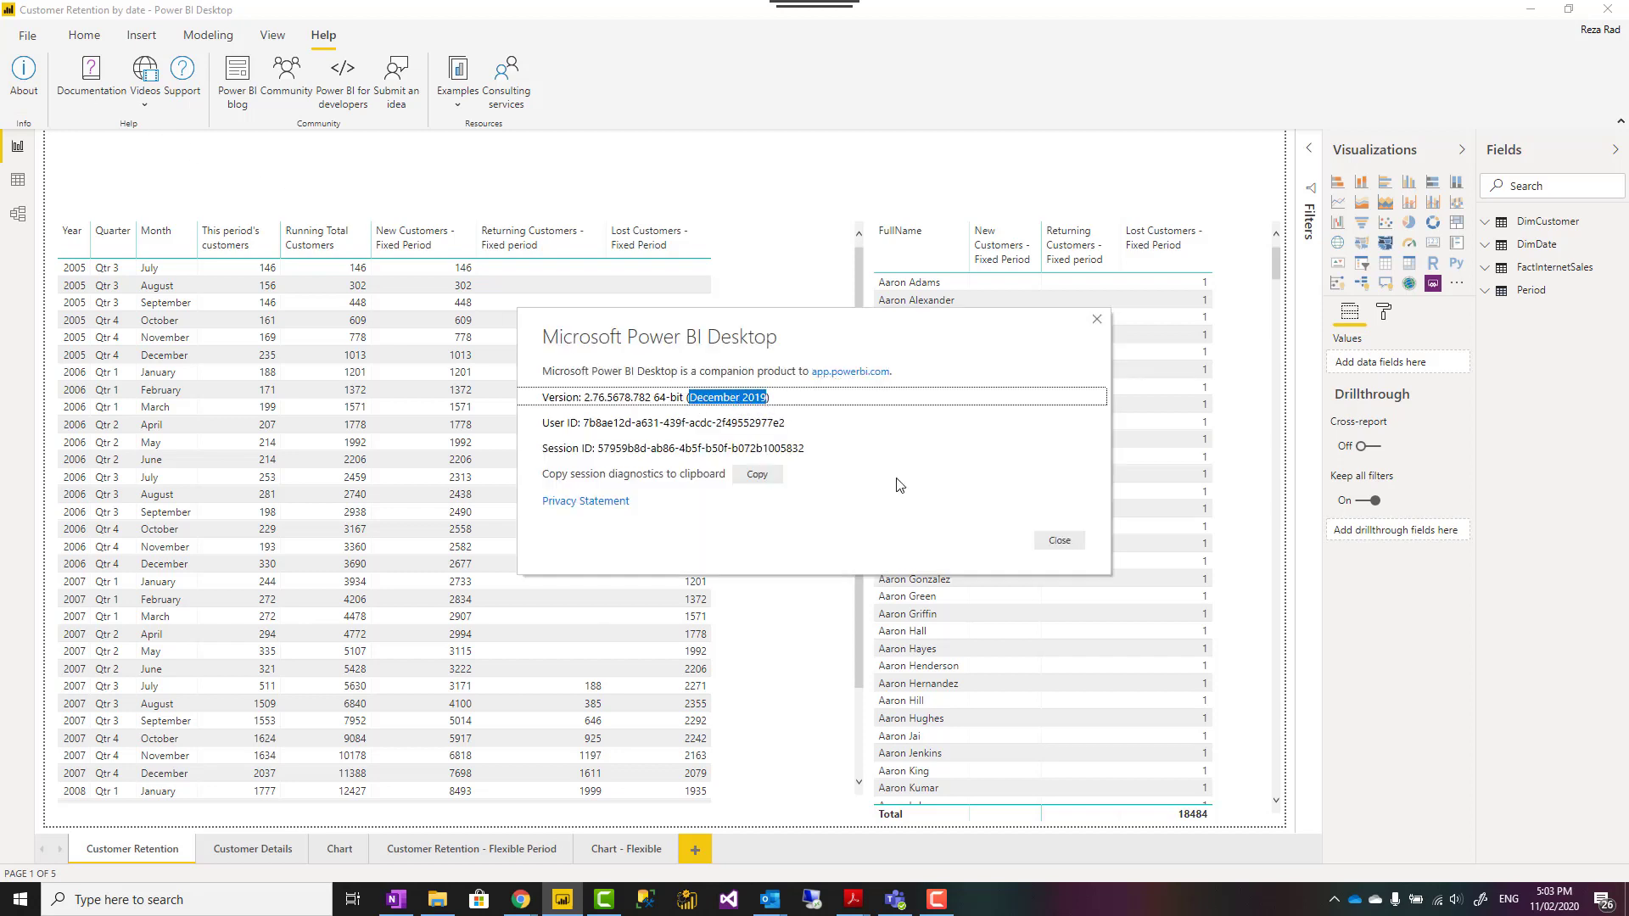
left_click(1060, 541)
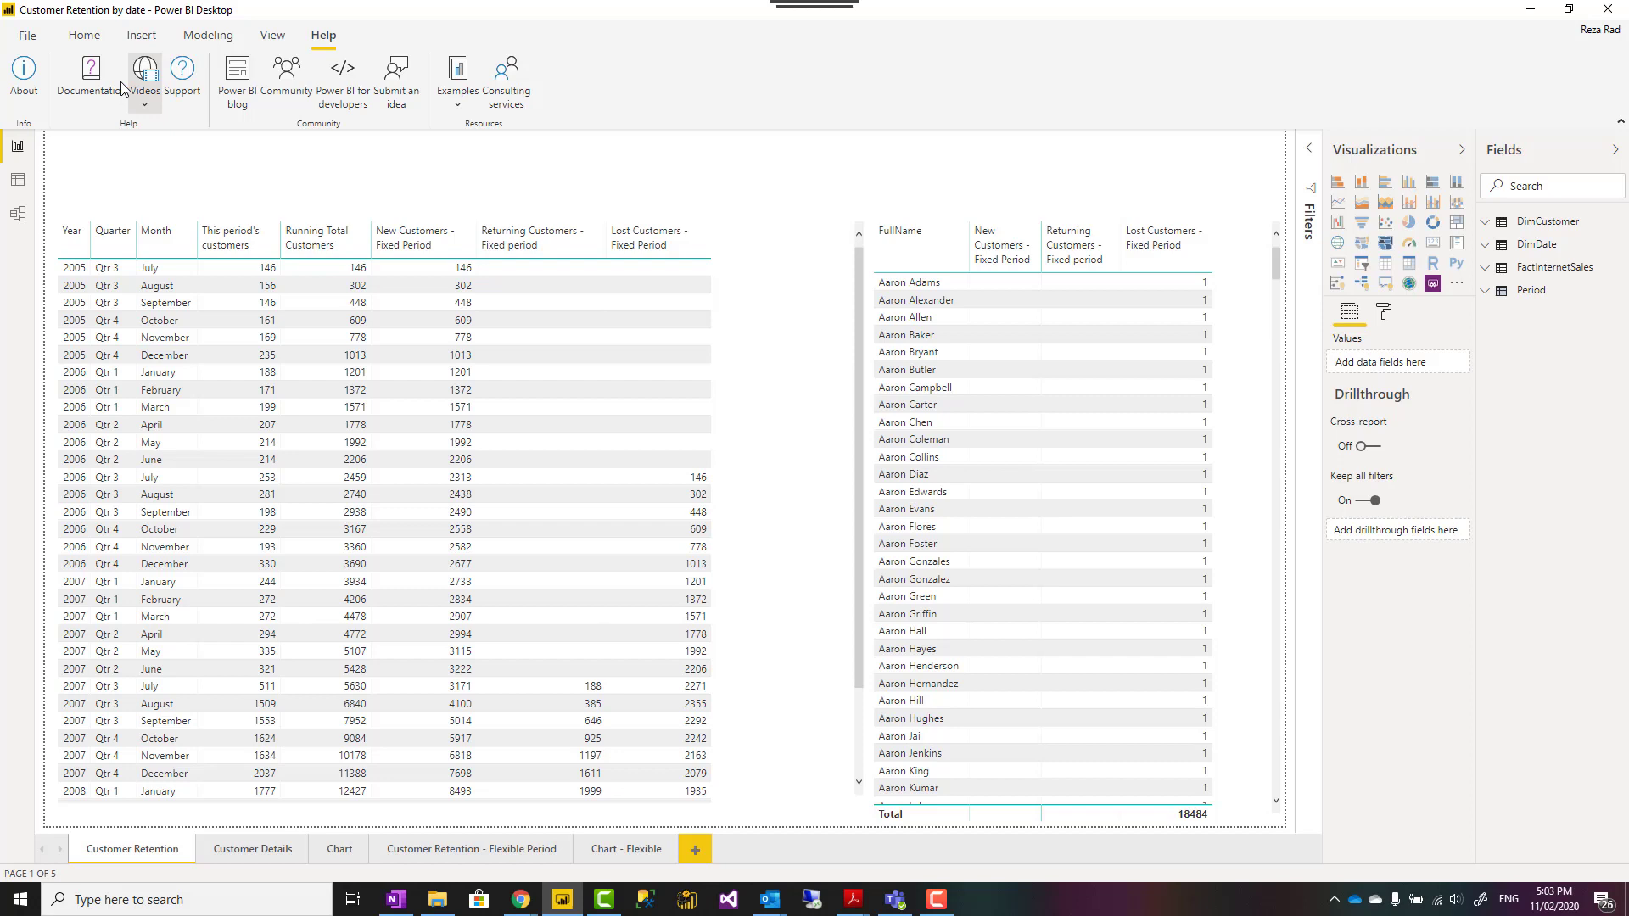
left_click(28, 39)
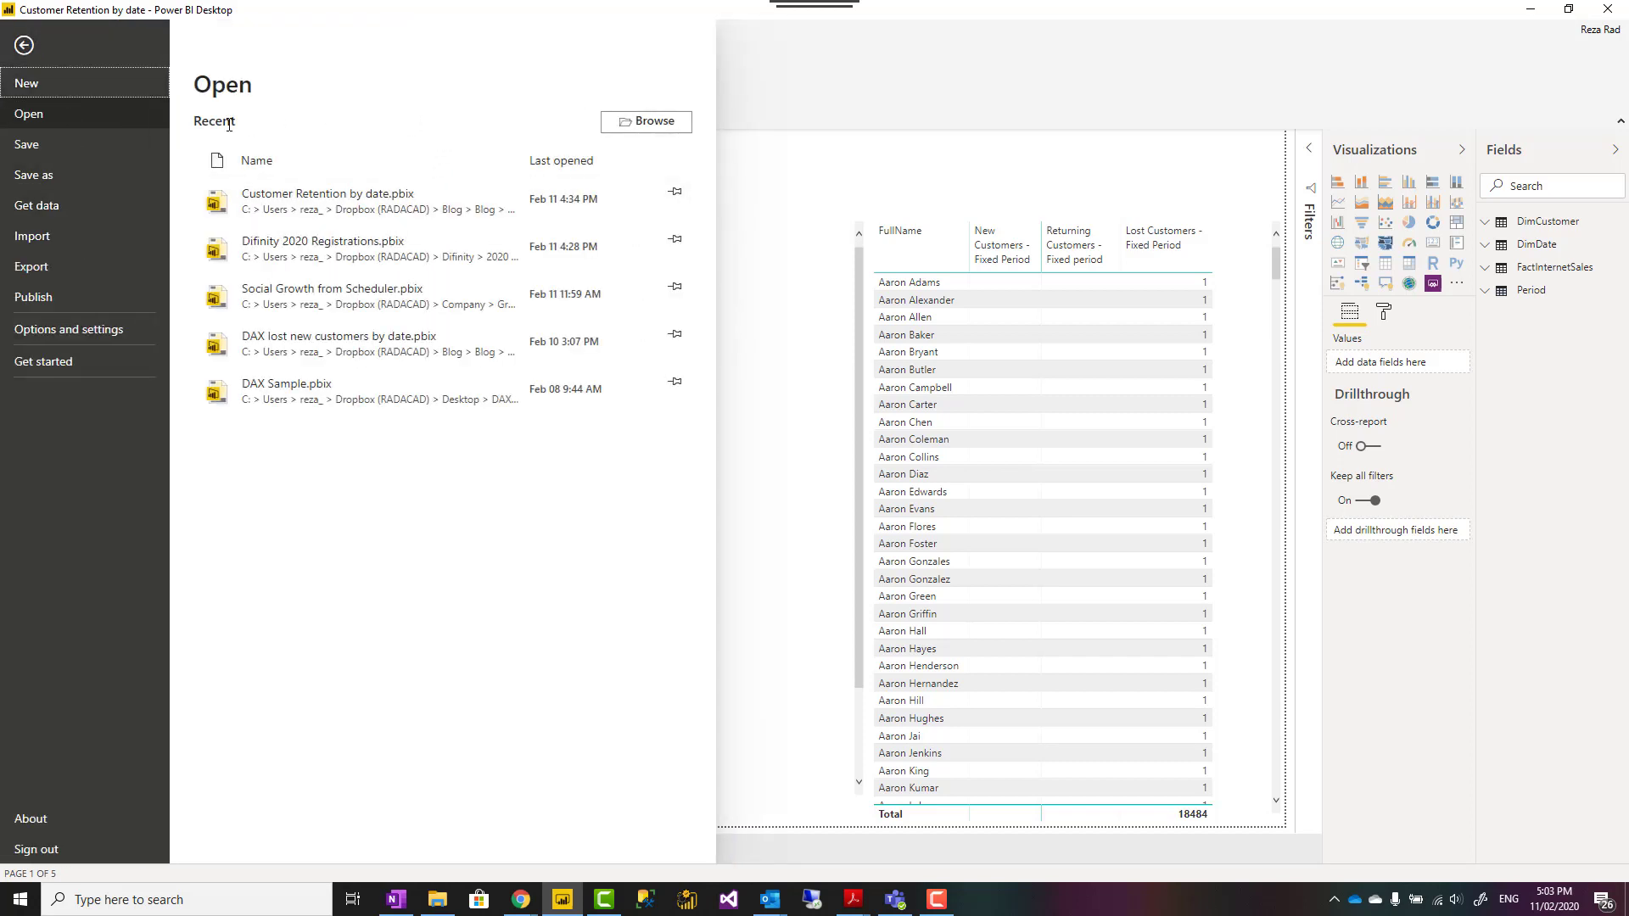
left_click(65, 331)
left_click(267, 146)
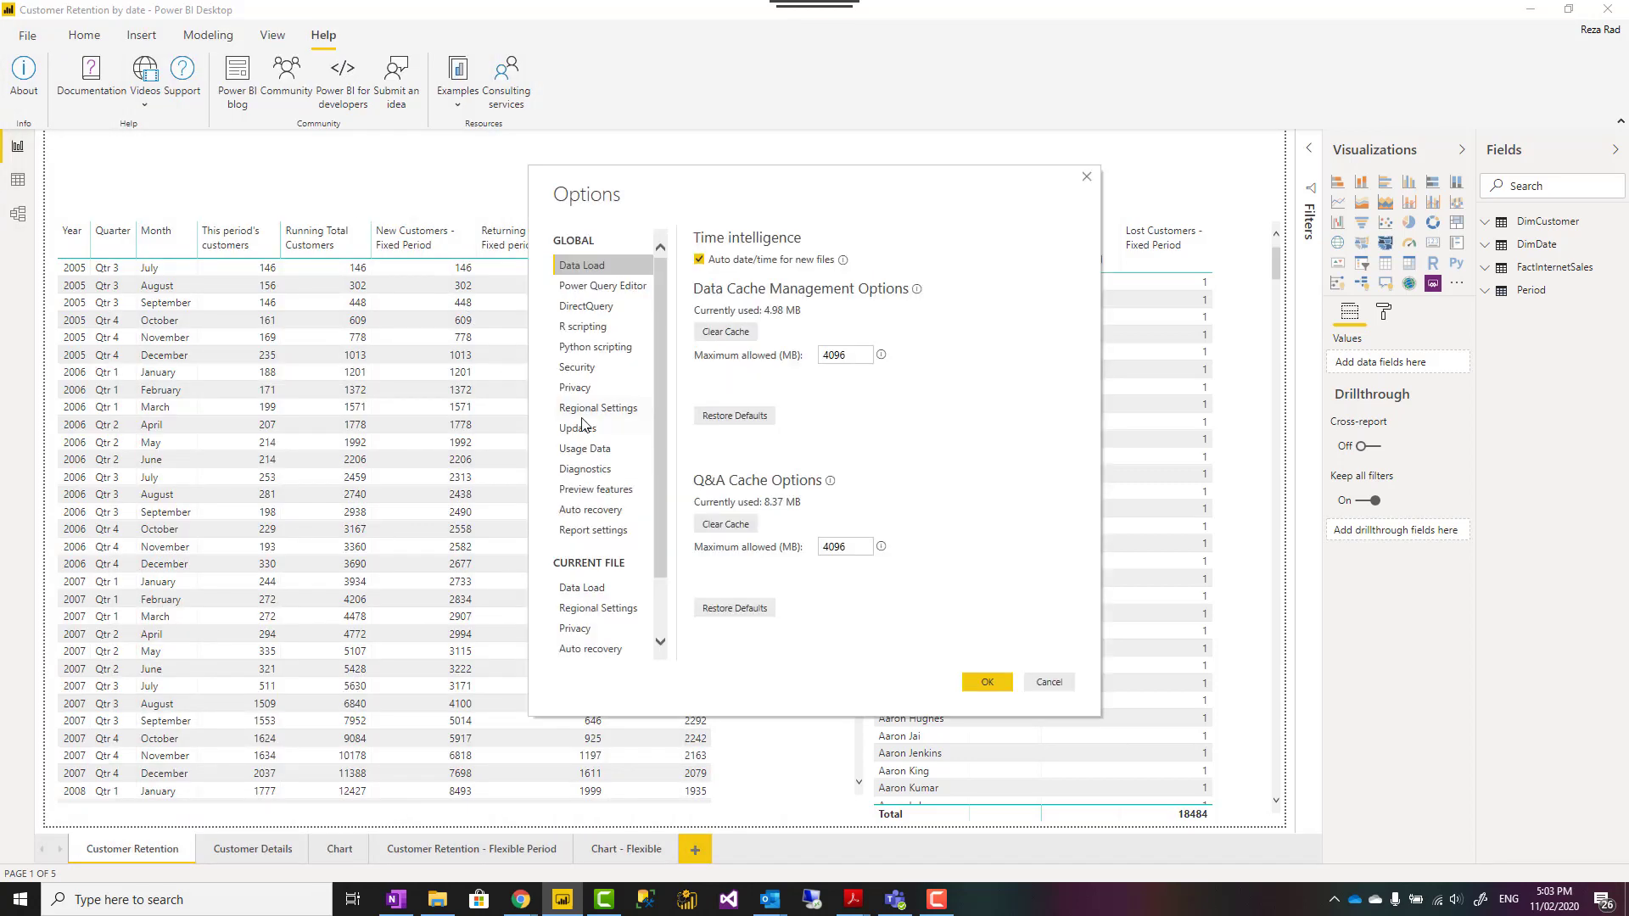
left_click(596, 490)
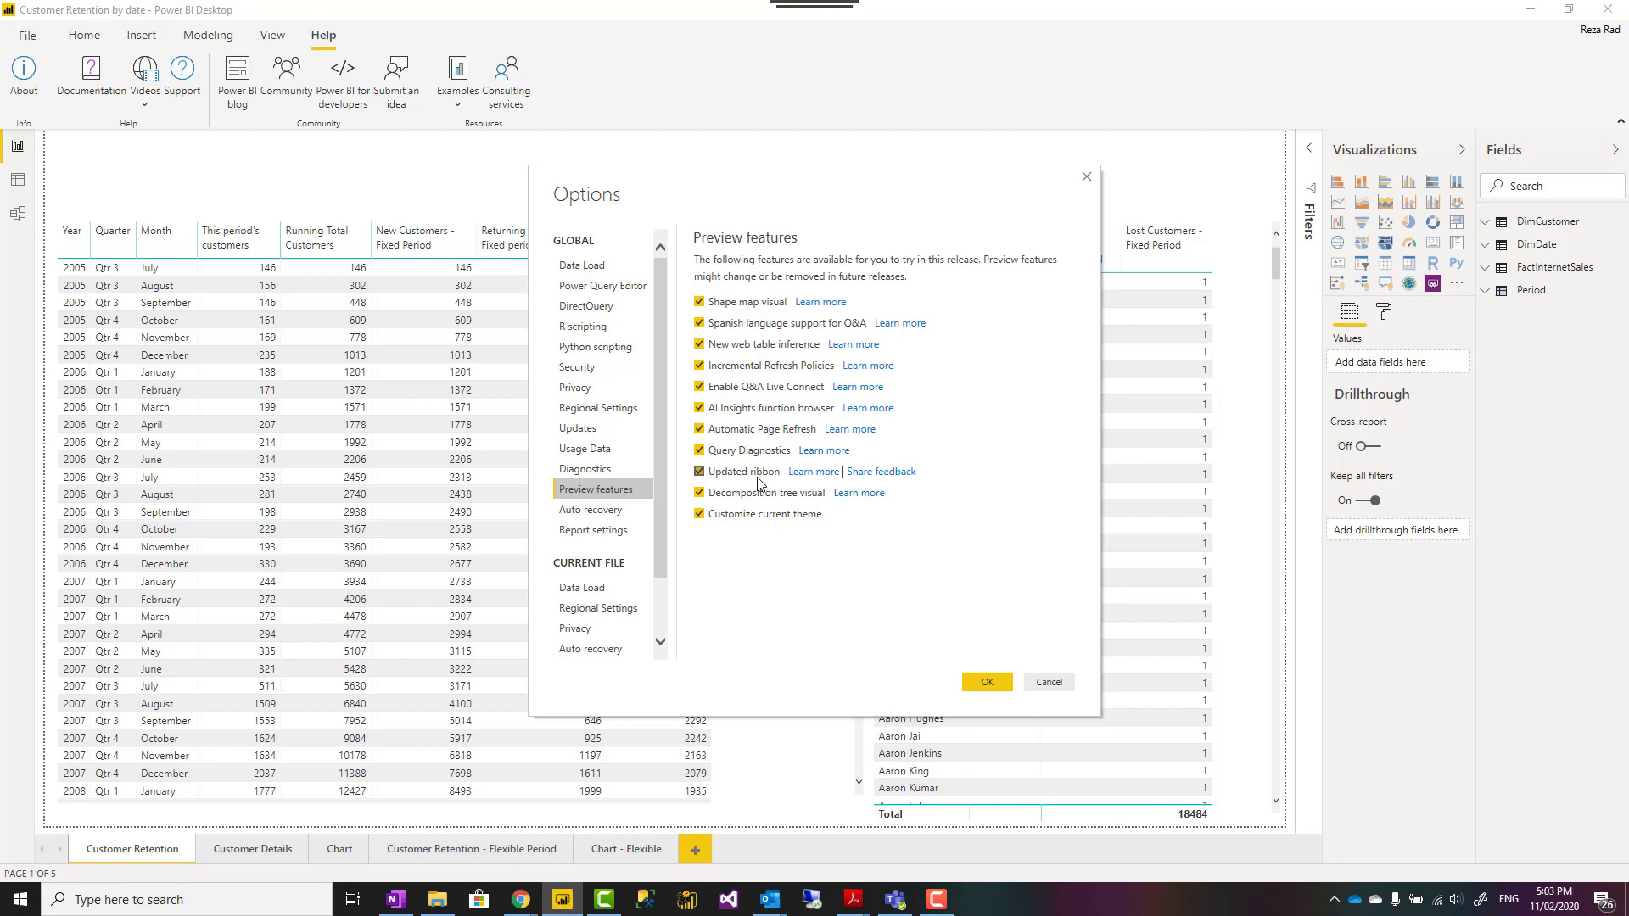
left_click(1052, 684)
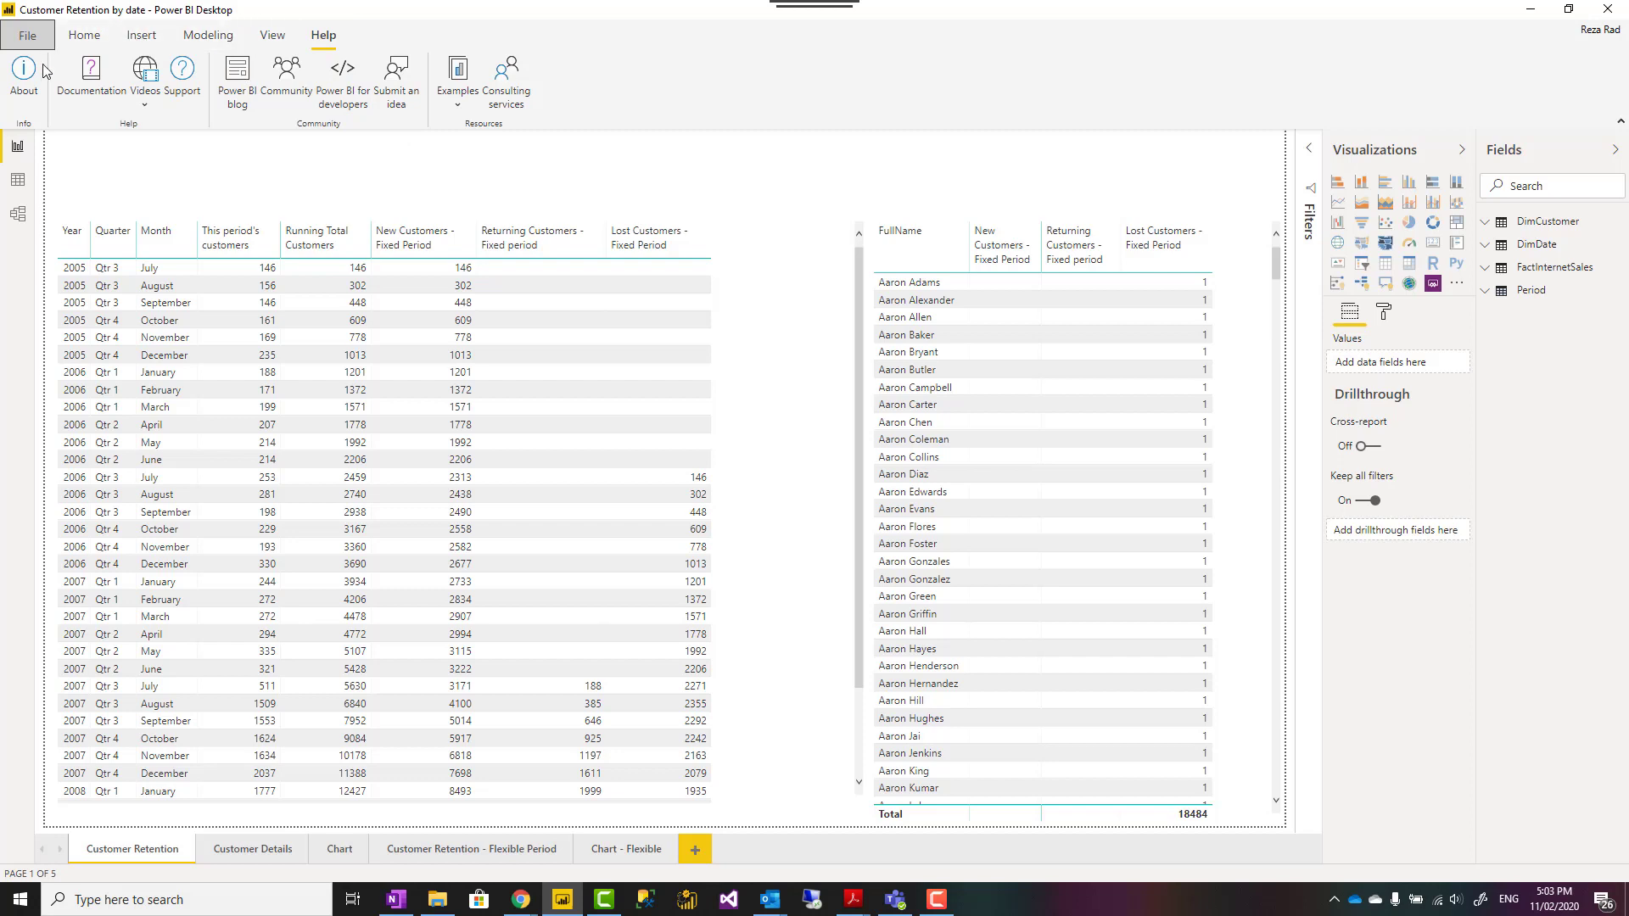
Try customizing the current theme's text settings, find them locked for the built-in theme, and cancel
left_click(273, 35)
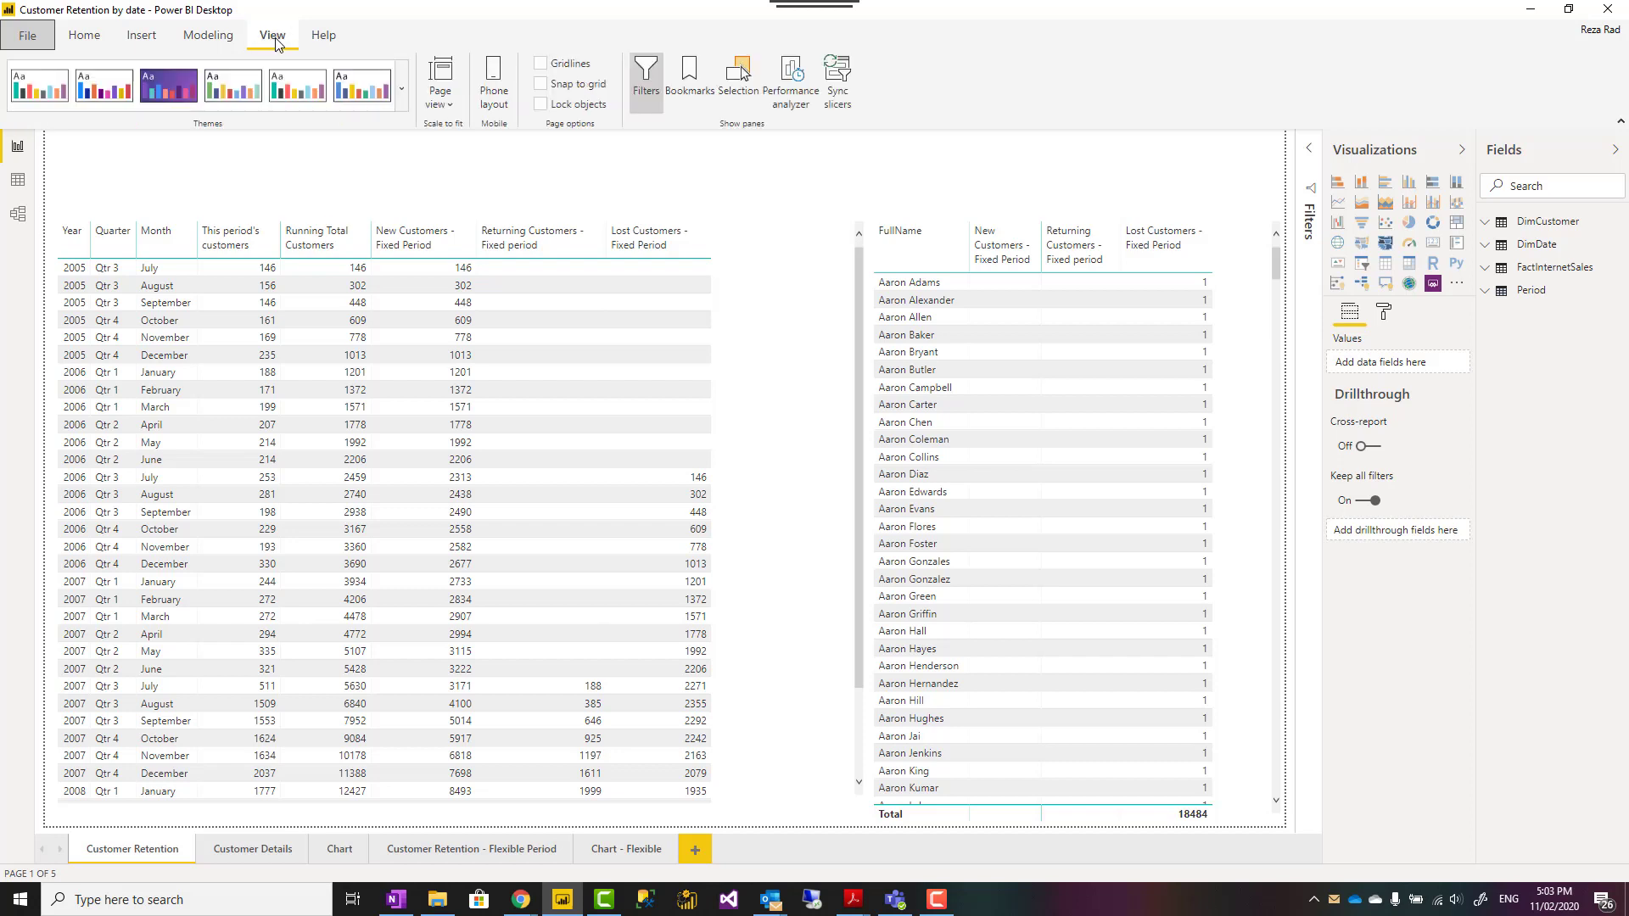
left_click(401, 88)
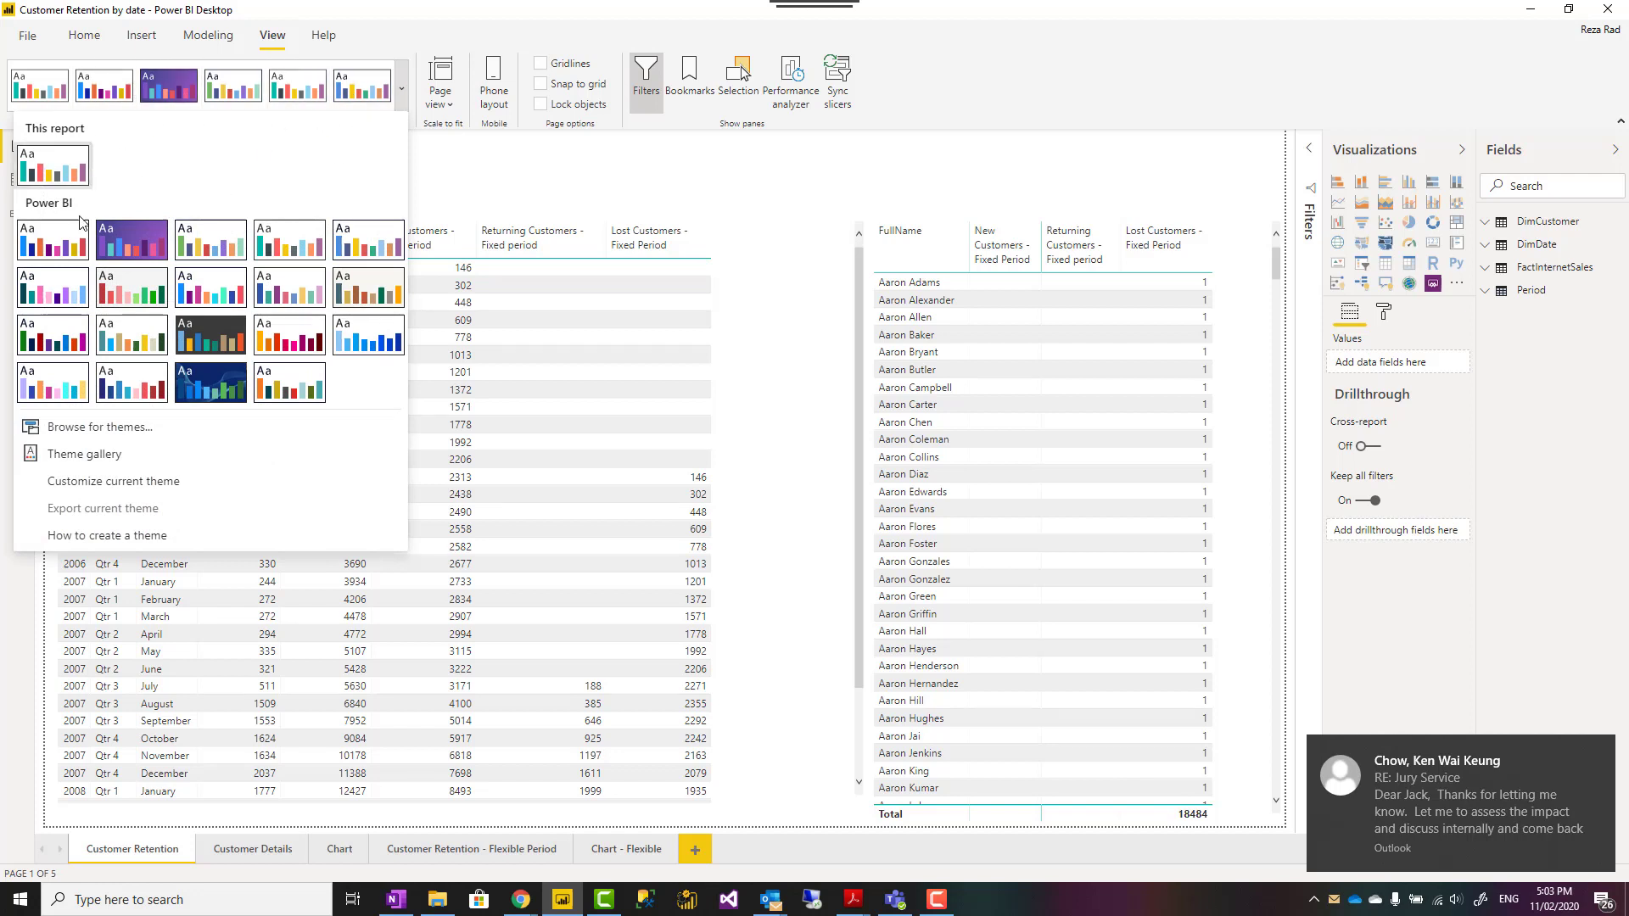
left_click(117, 483)
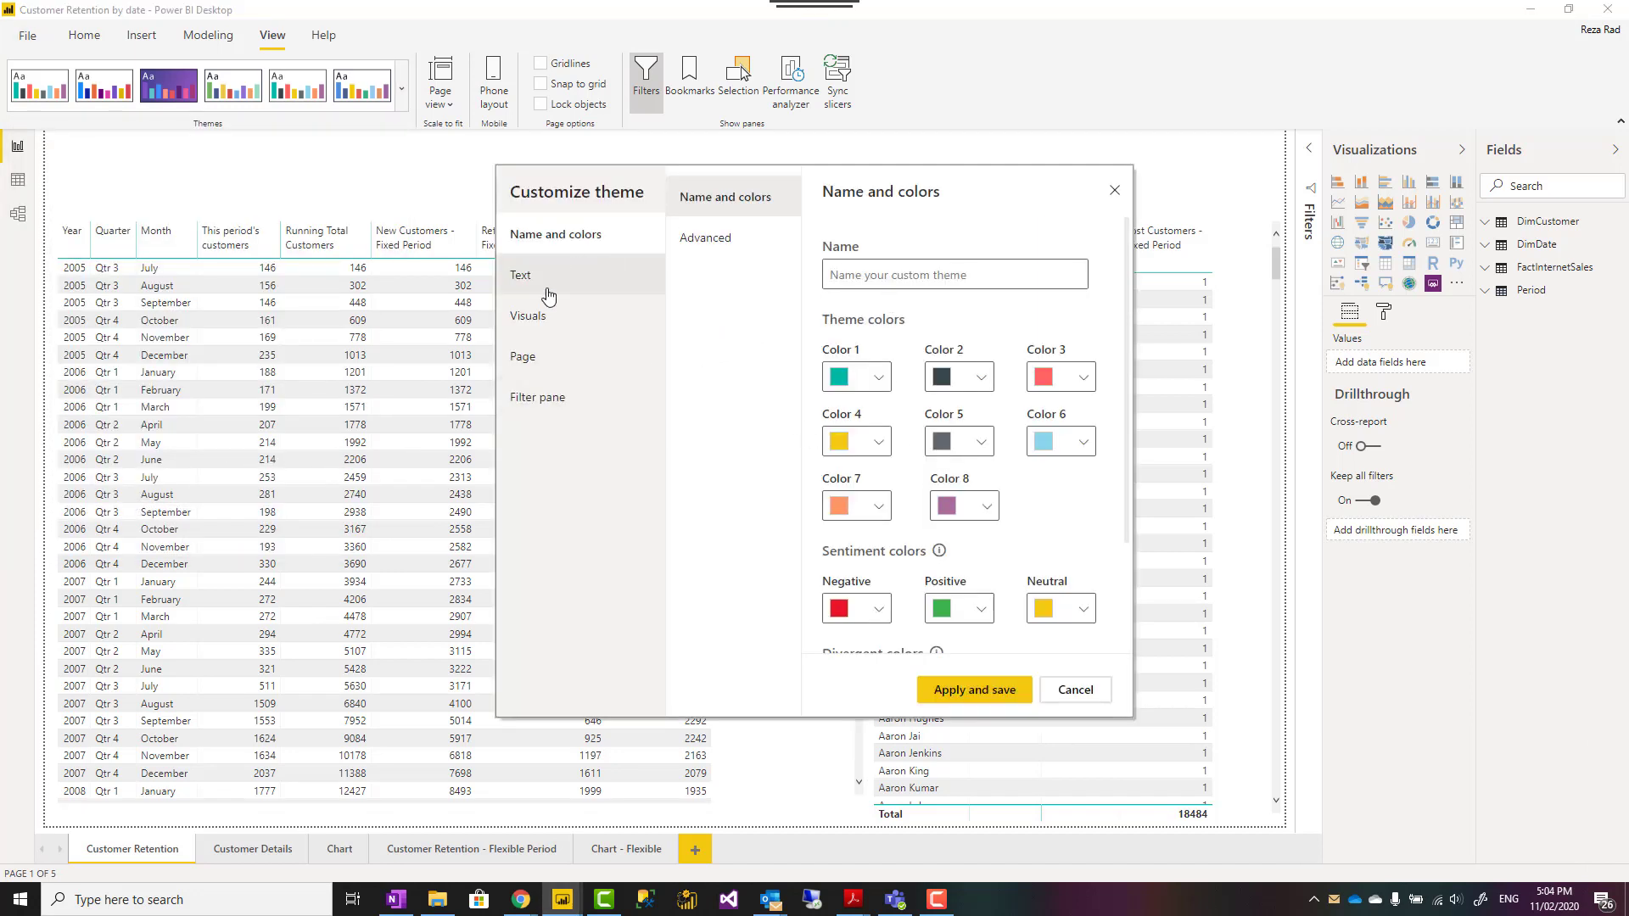
left_click(520, 280)
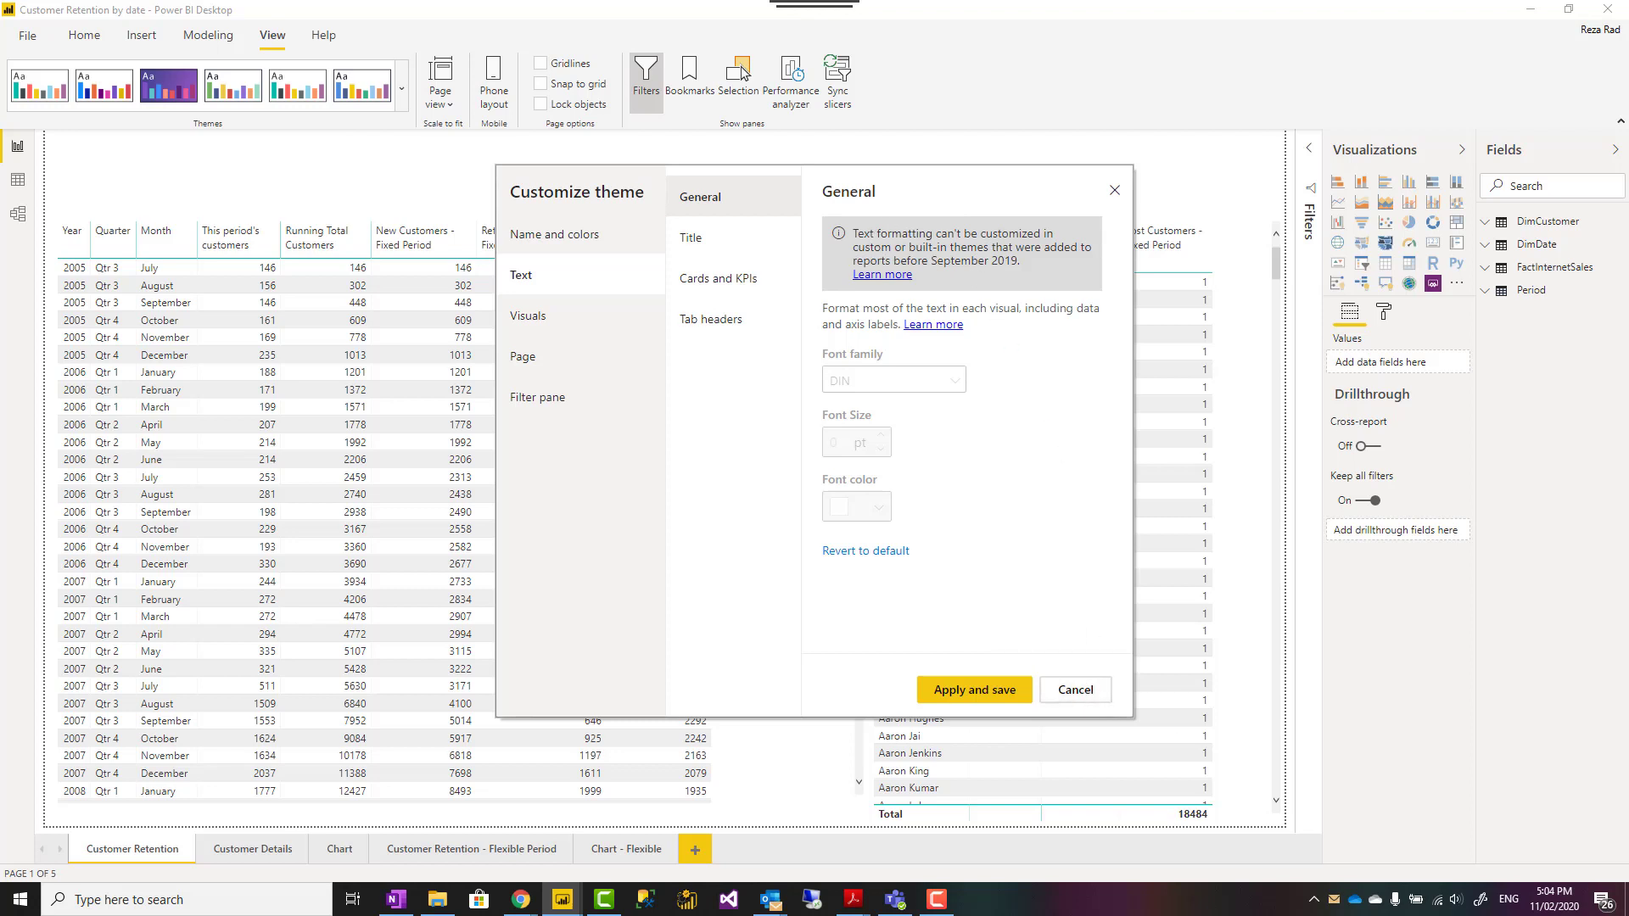
left_click(1074, 690)
left_click(404, 100)
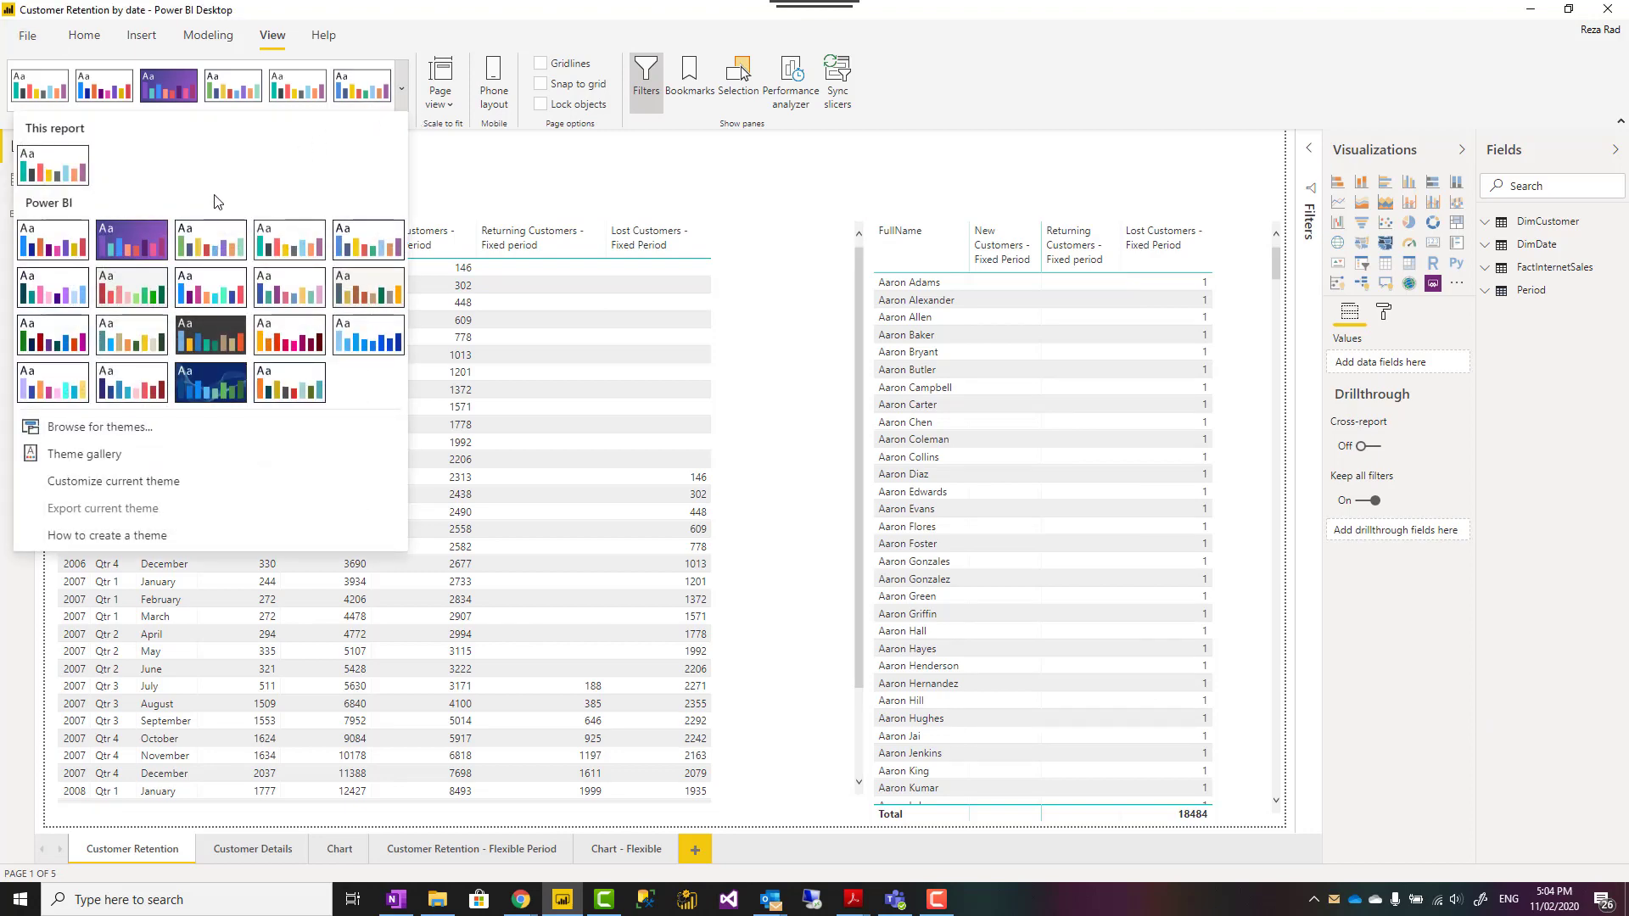
Dismiss the themes list, visit the File view, and bring the theme gallery back up
key("Escape")
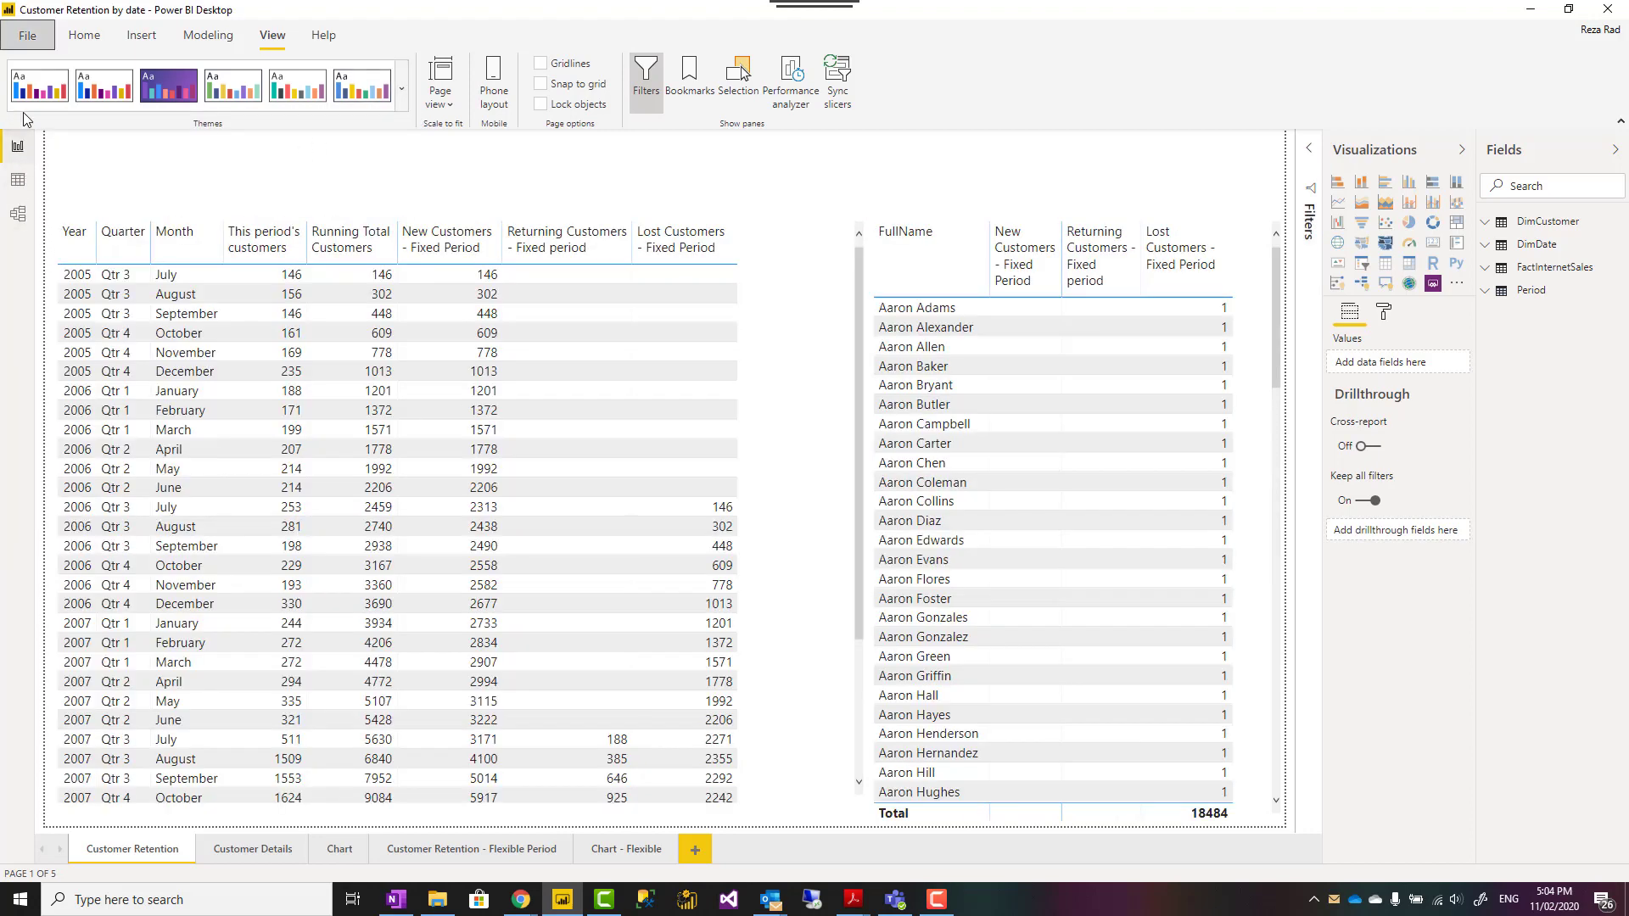
left_click(28, 37)
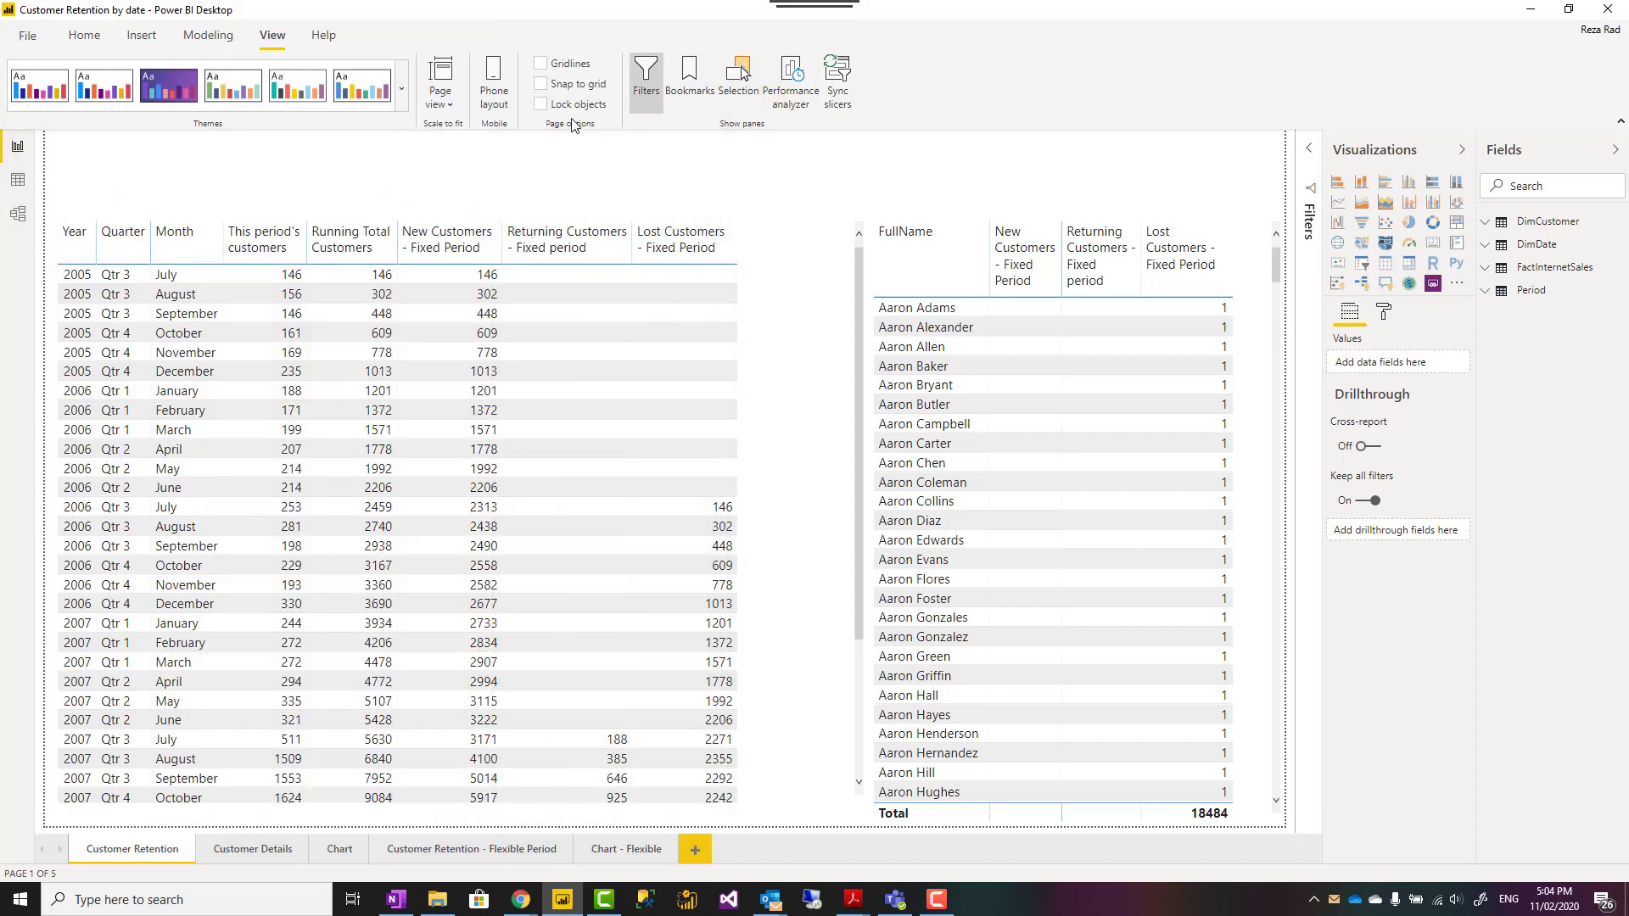
left_click(402, 89)
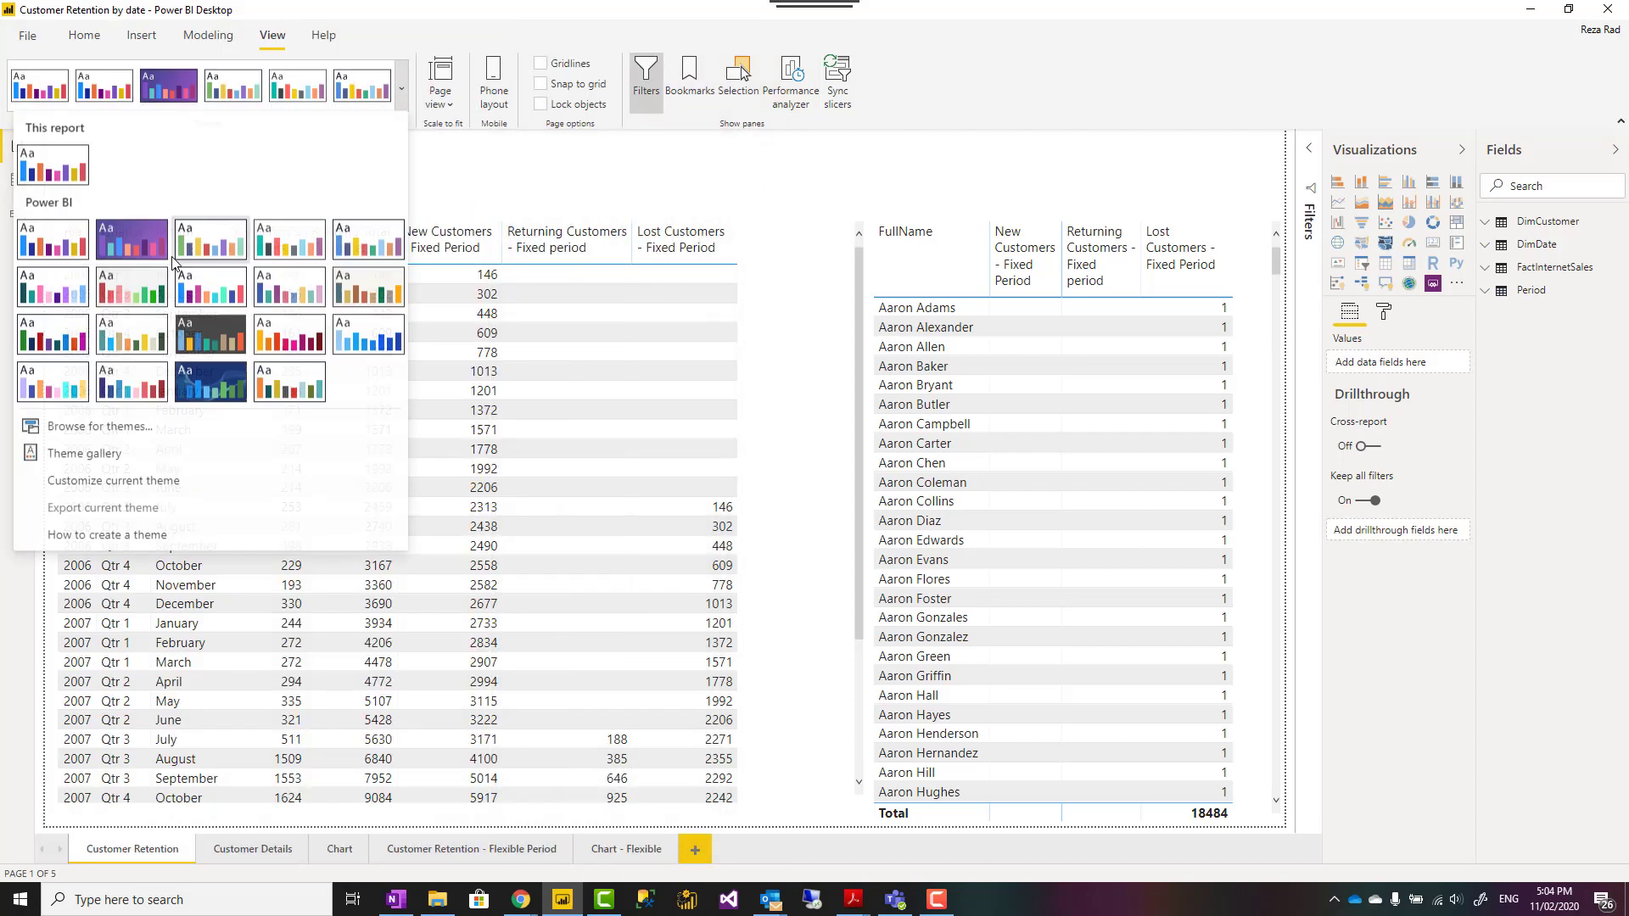
Raise the theme's general text size to 16 pt, apply and save, and check Customer Details and Customer Retention pages
left_click(104, 478)
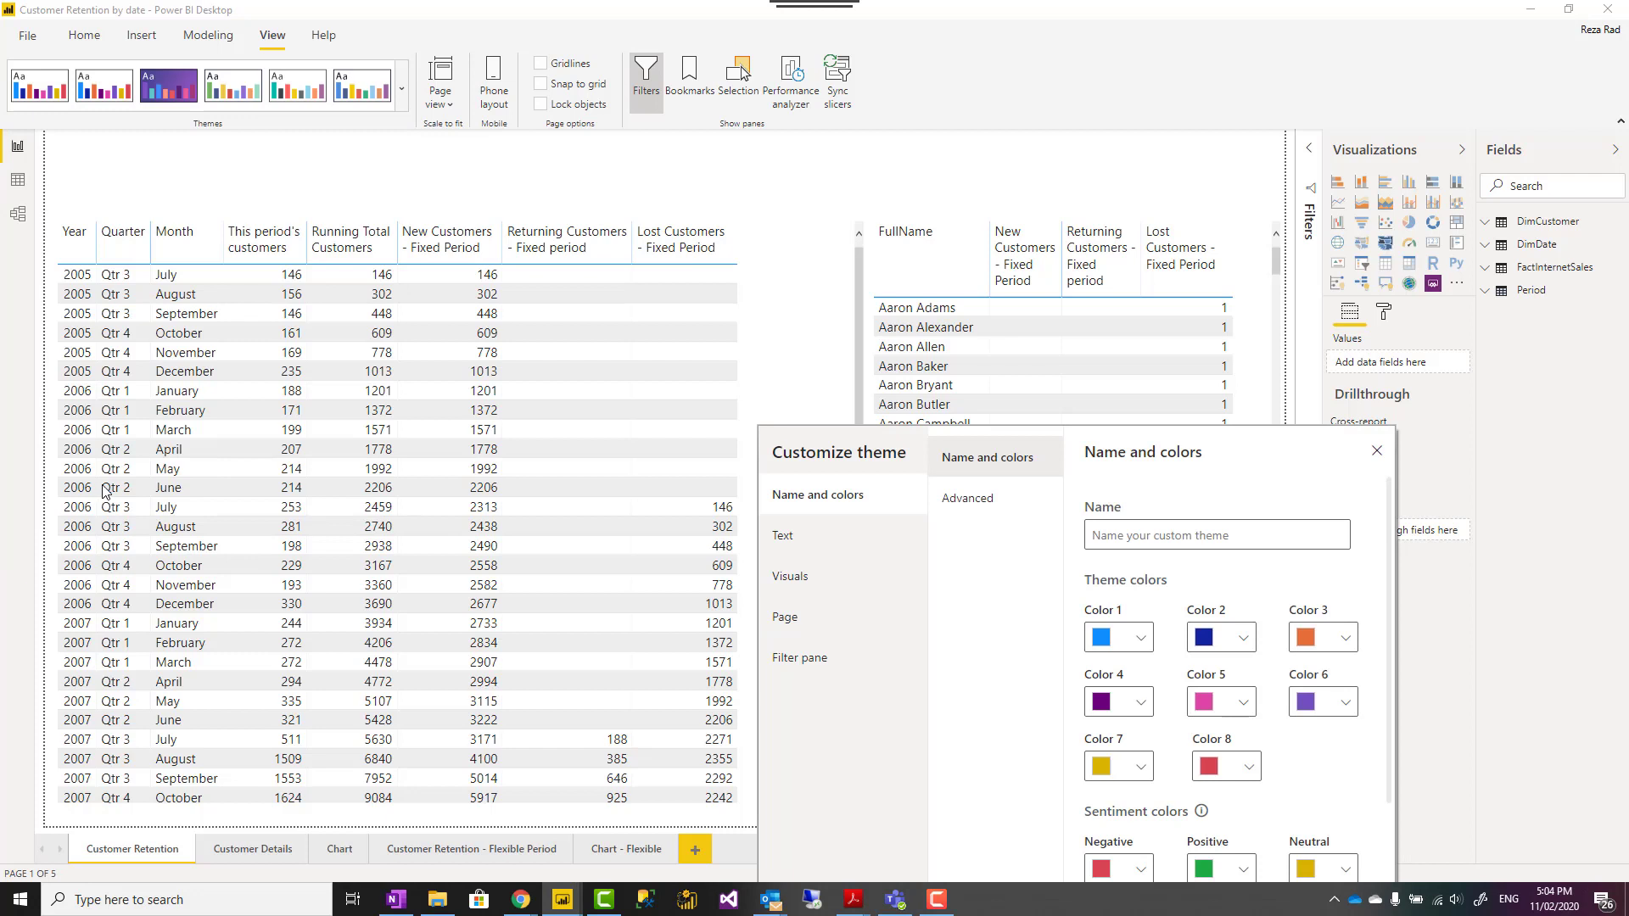
left_click(783, 536)
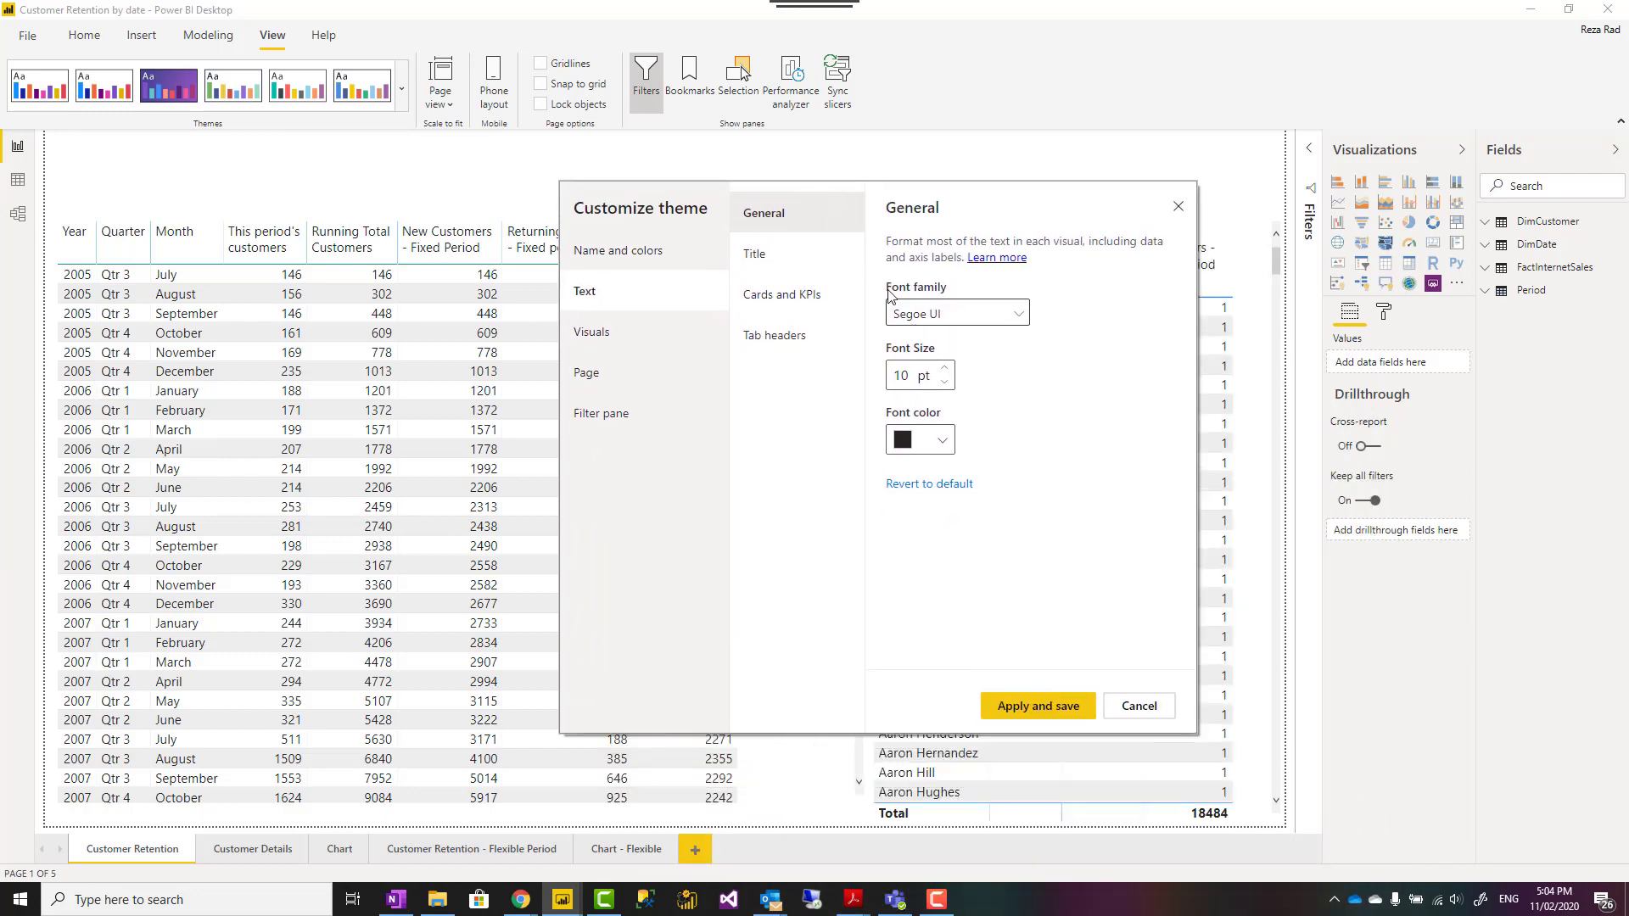
left_click(946, 368)
left_click(753, 254)
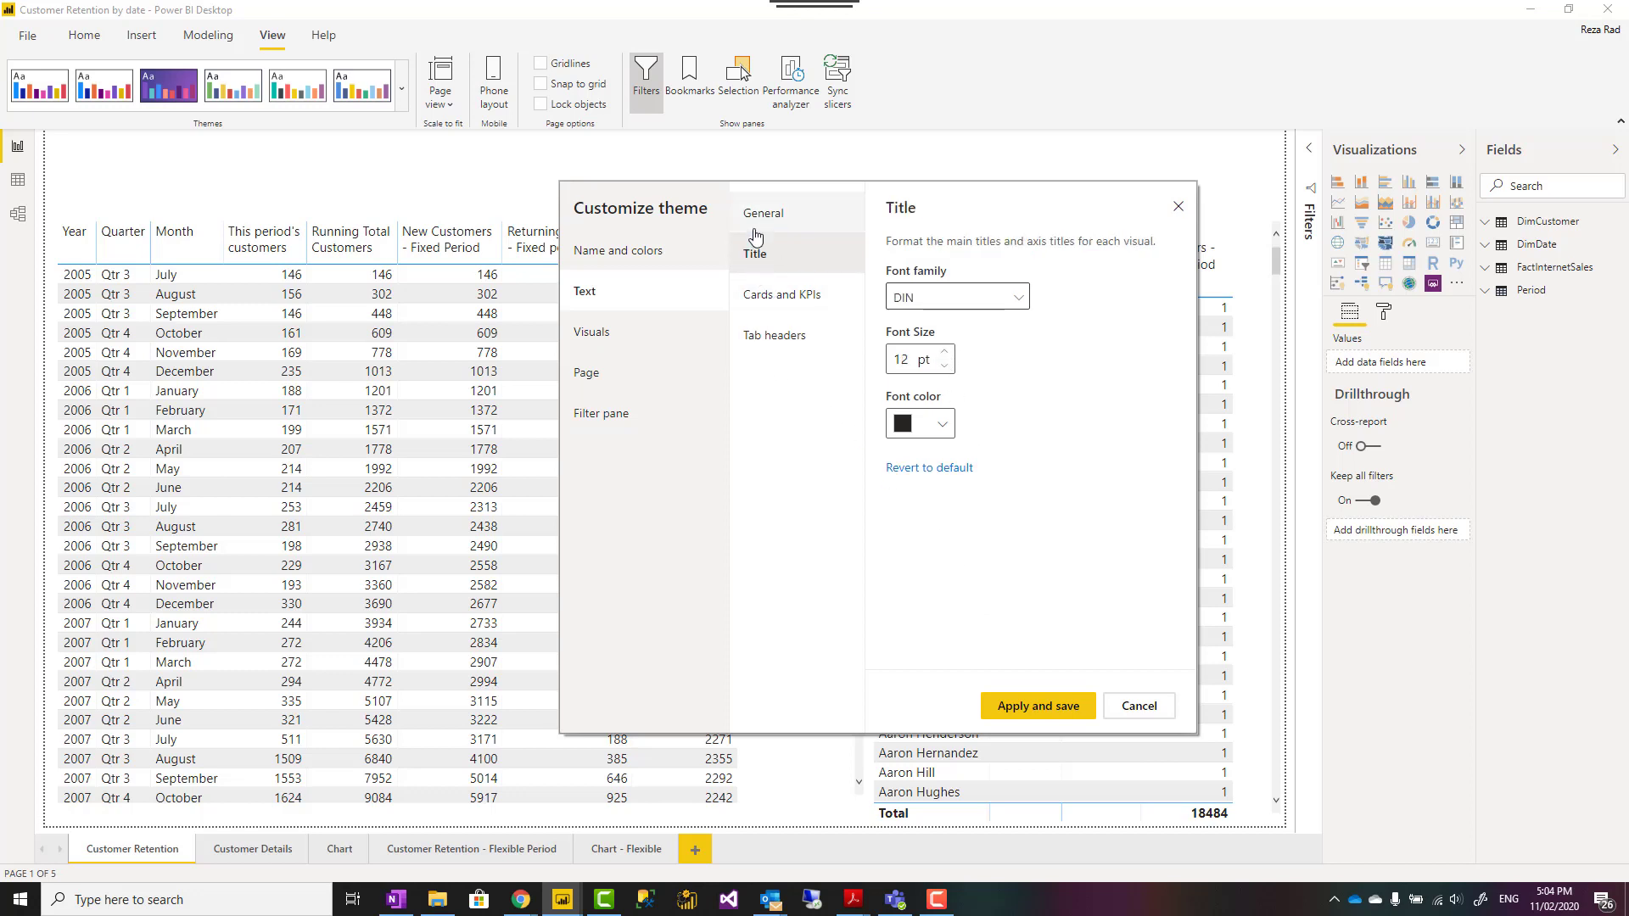
left_click(760, 215)
left_click(1084, 708)
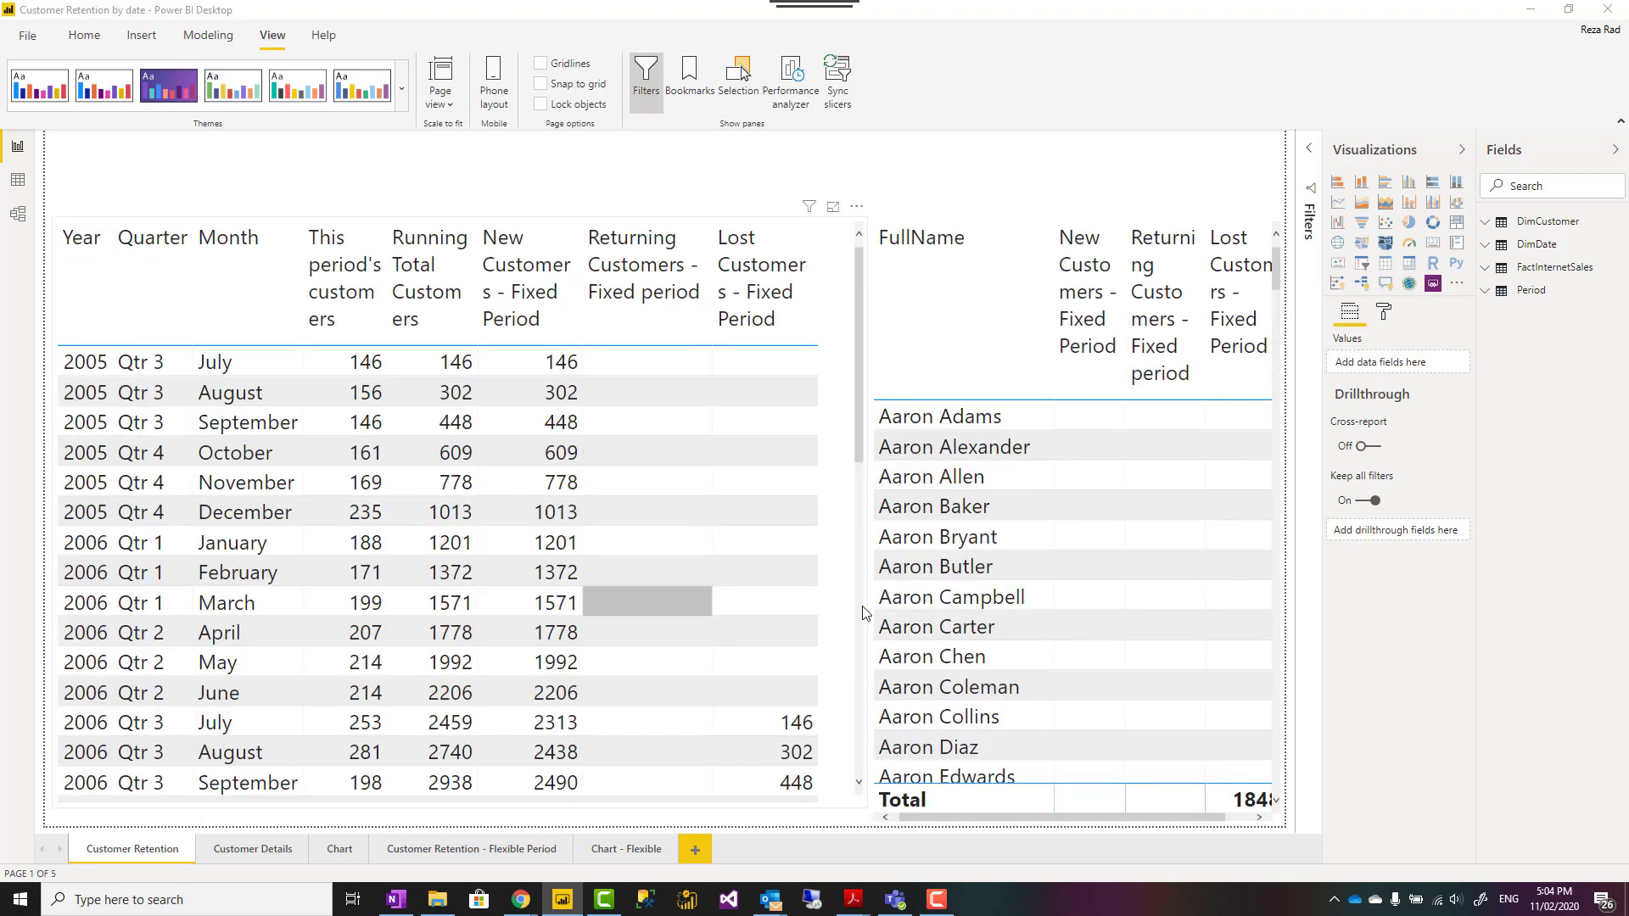
left_click(246, 850)
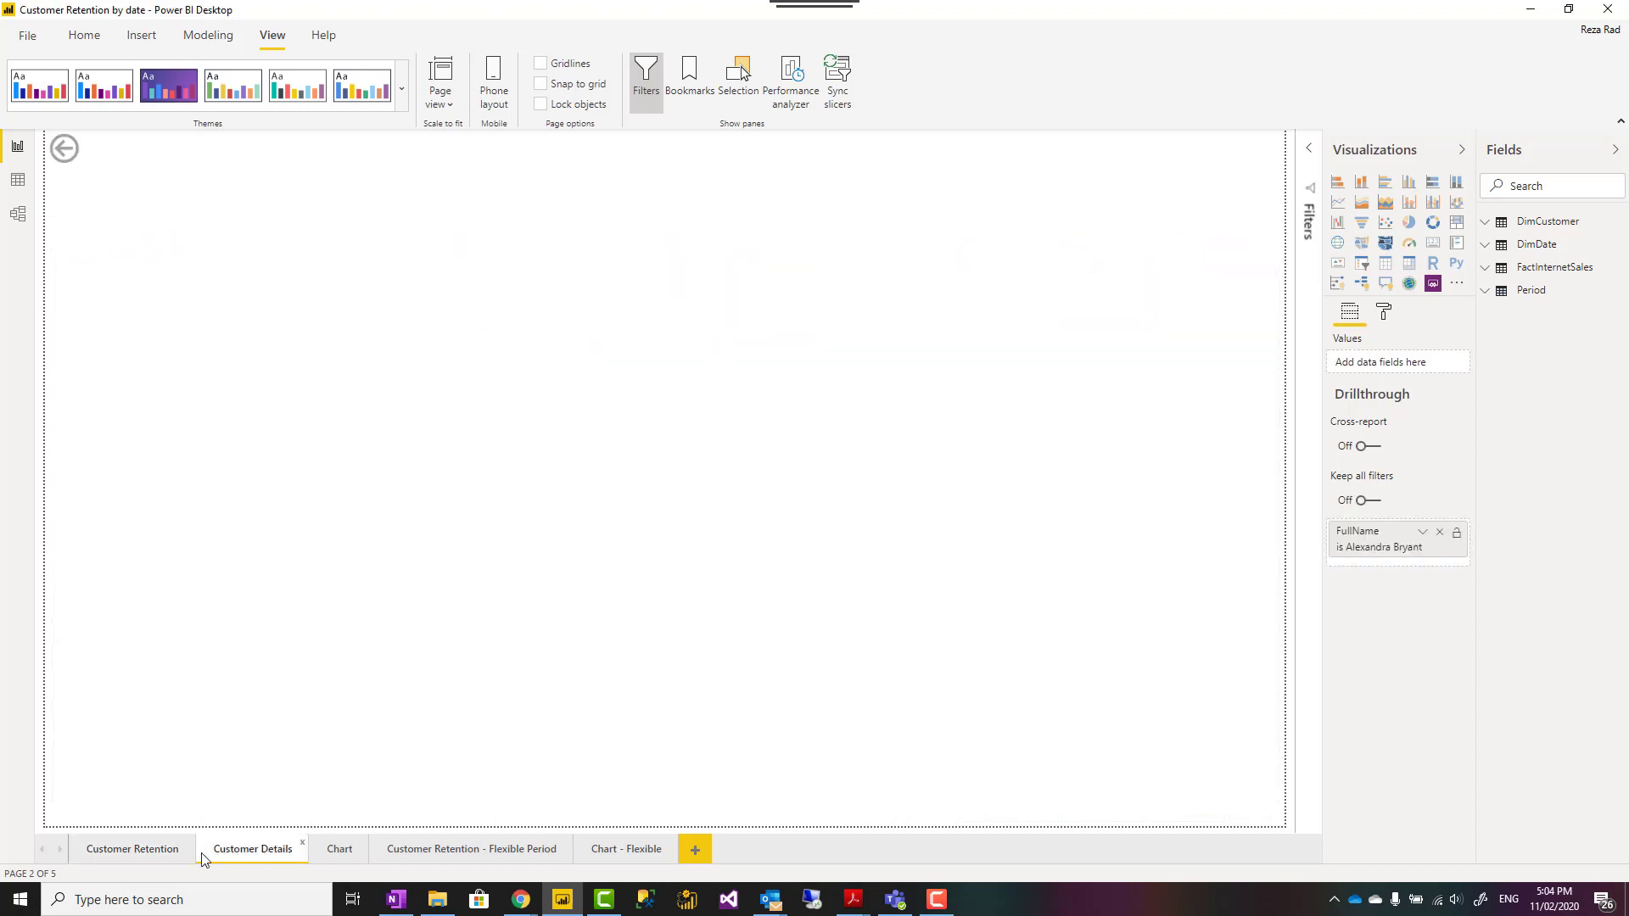
left_click(140, 850)
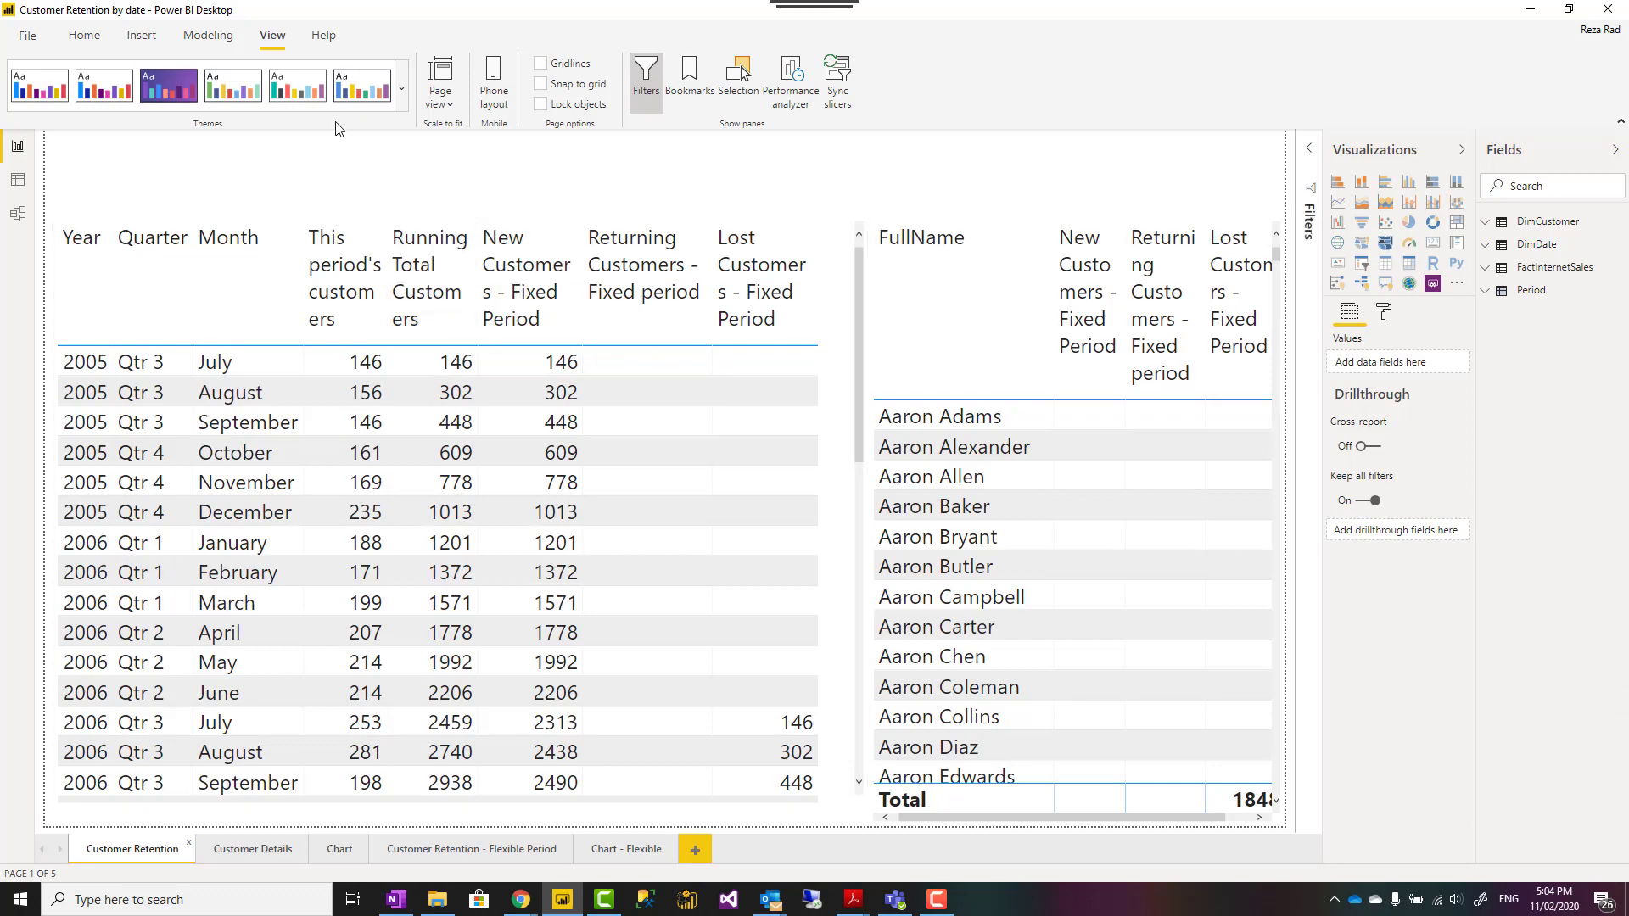
left_click(406, 90)
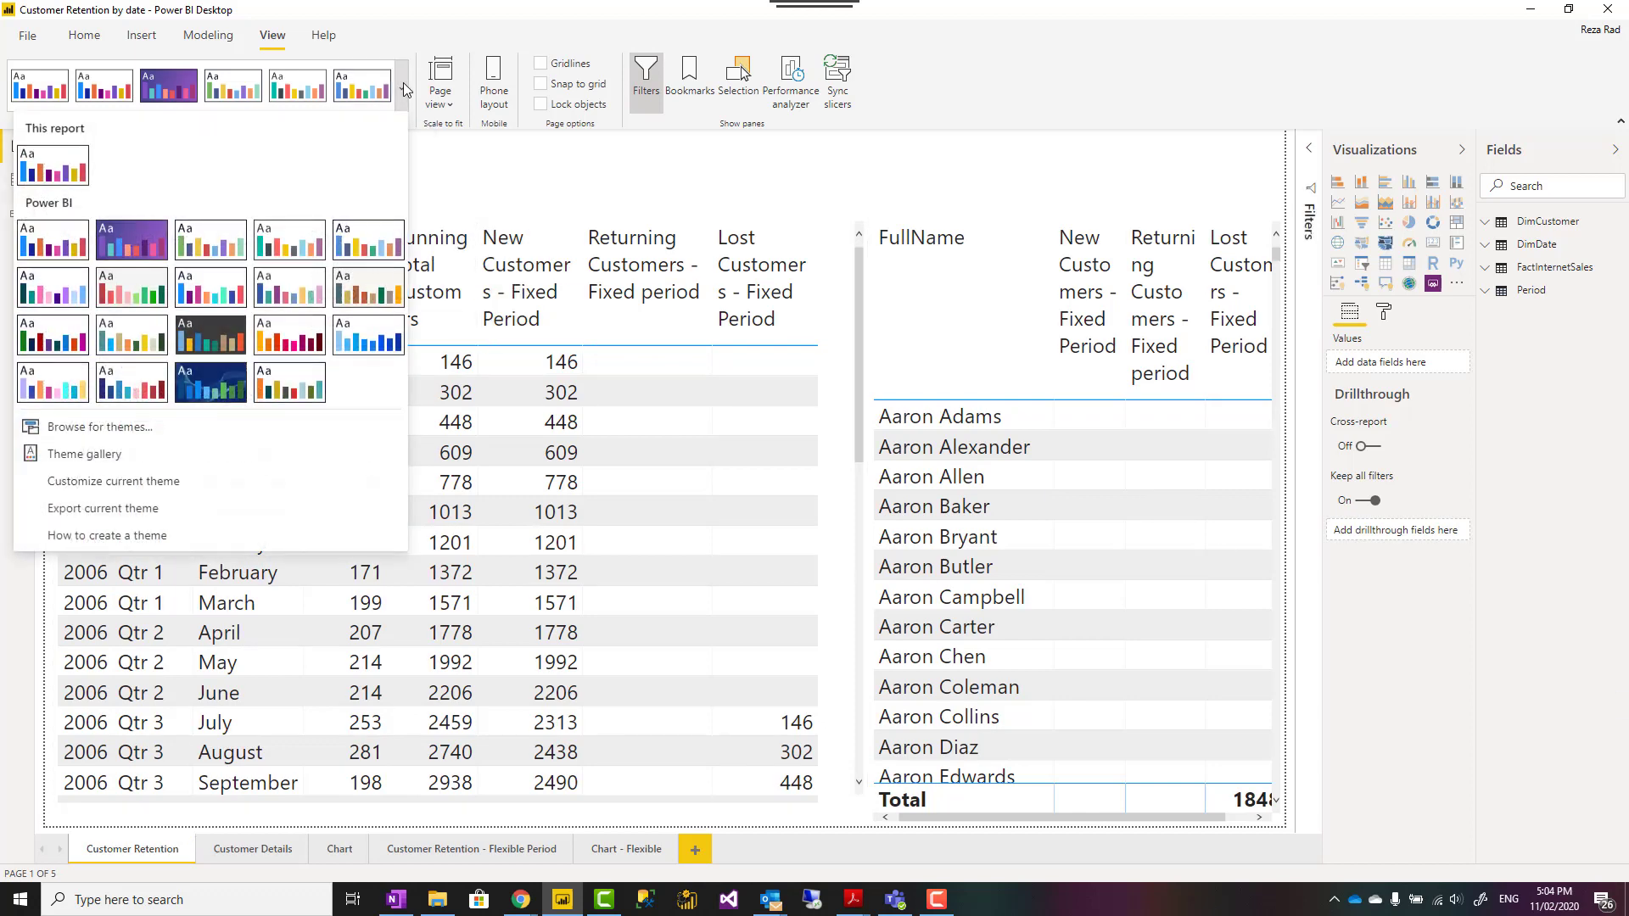
left_click(89, 516)
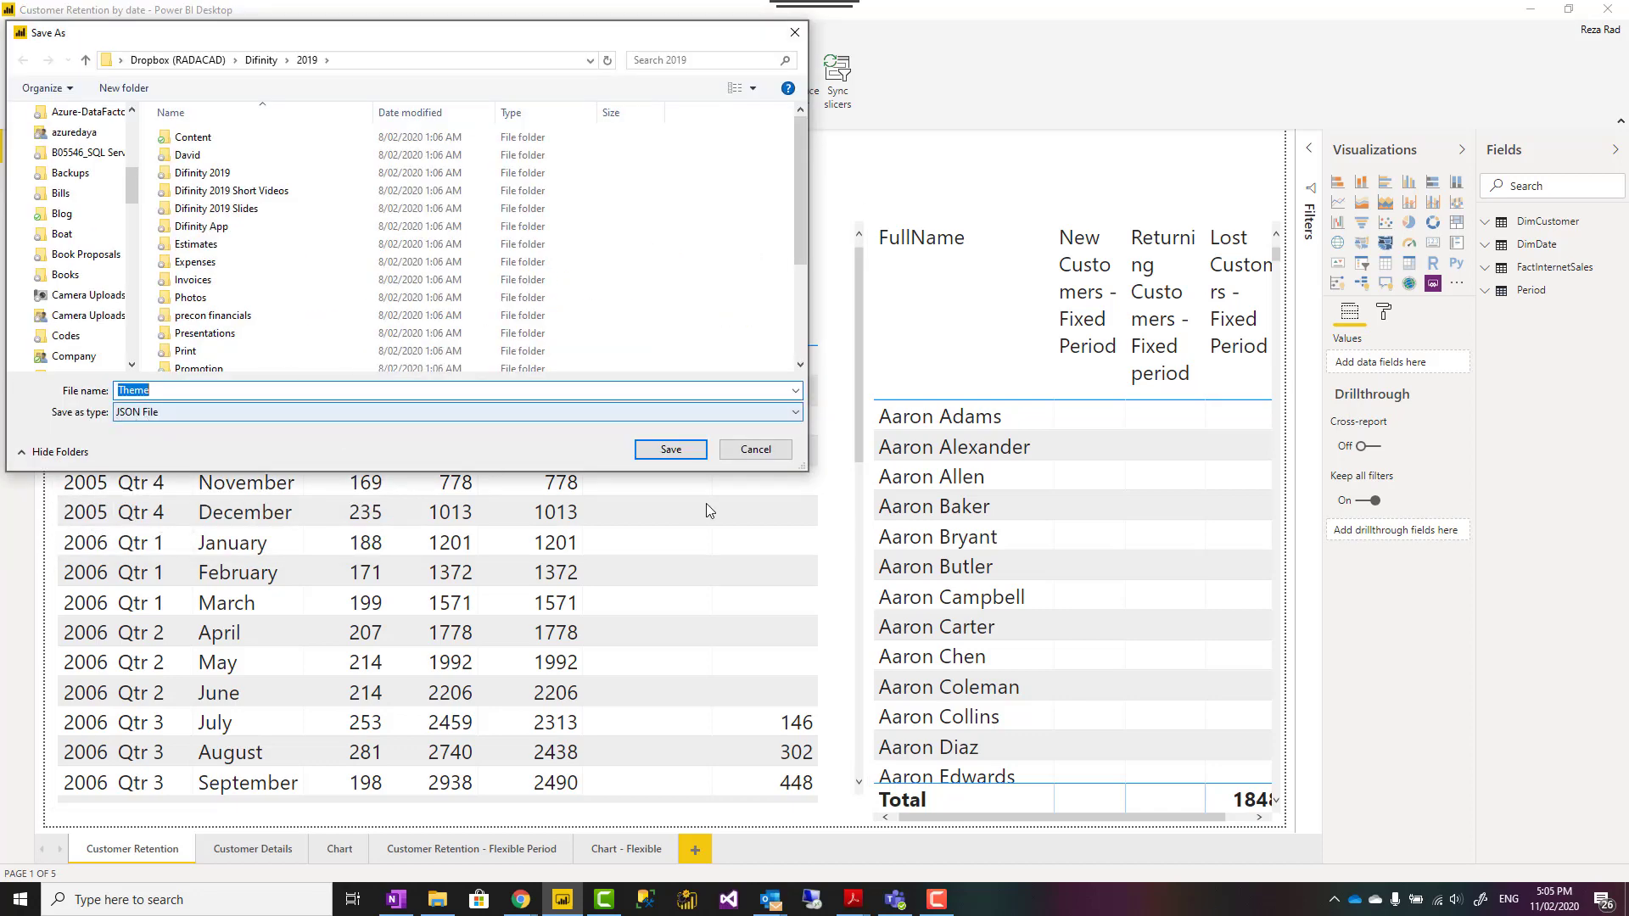
left_click(756, 450)
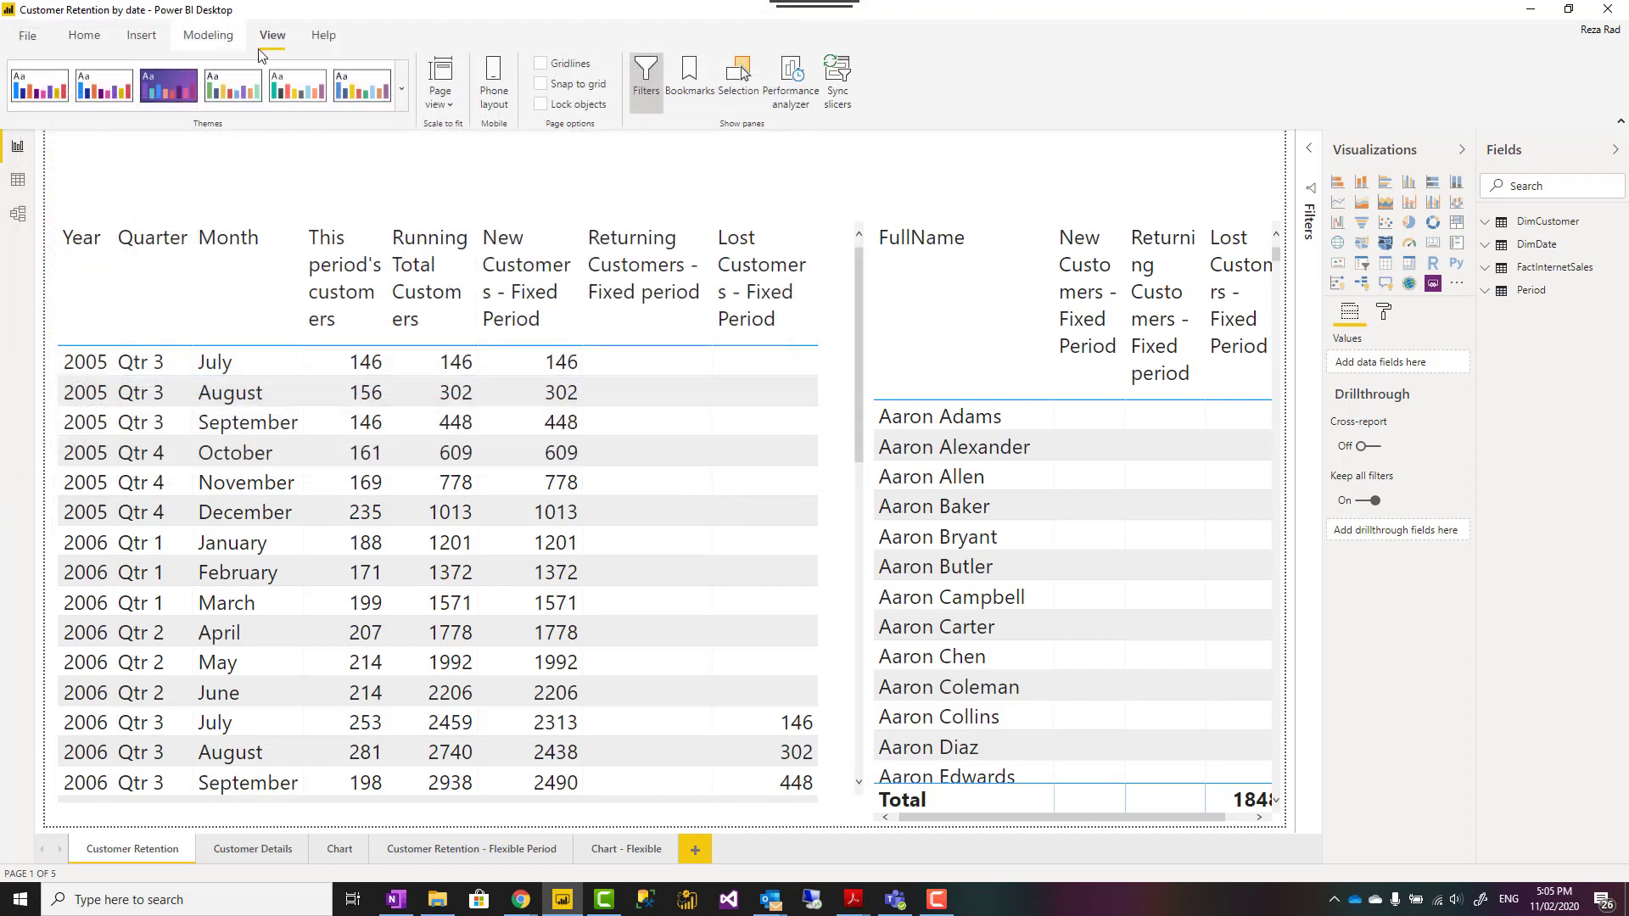
Reopen Customize current theme, move the dialog to show the eight theme colors, and cancel without changes
left_click(401, 88)
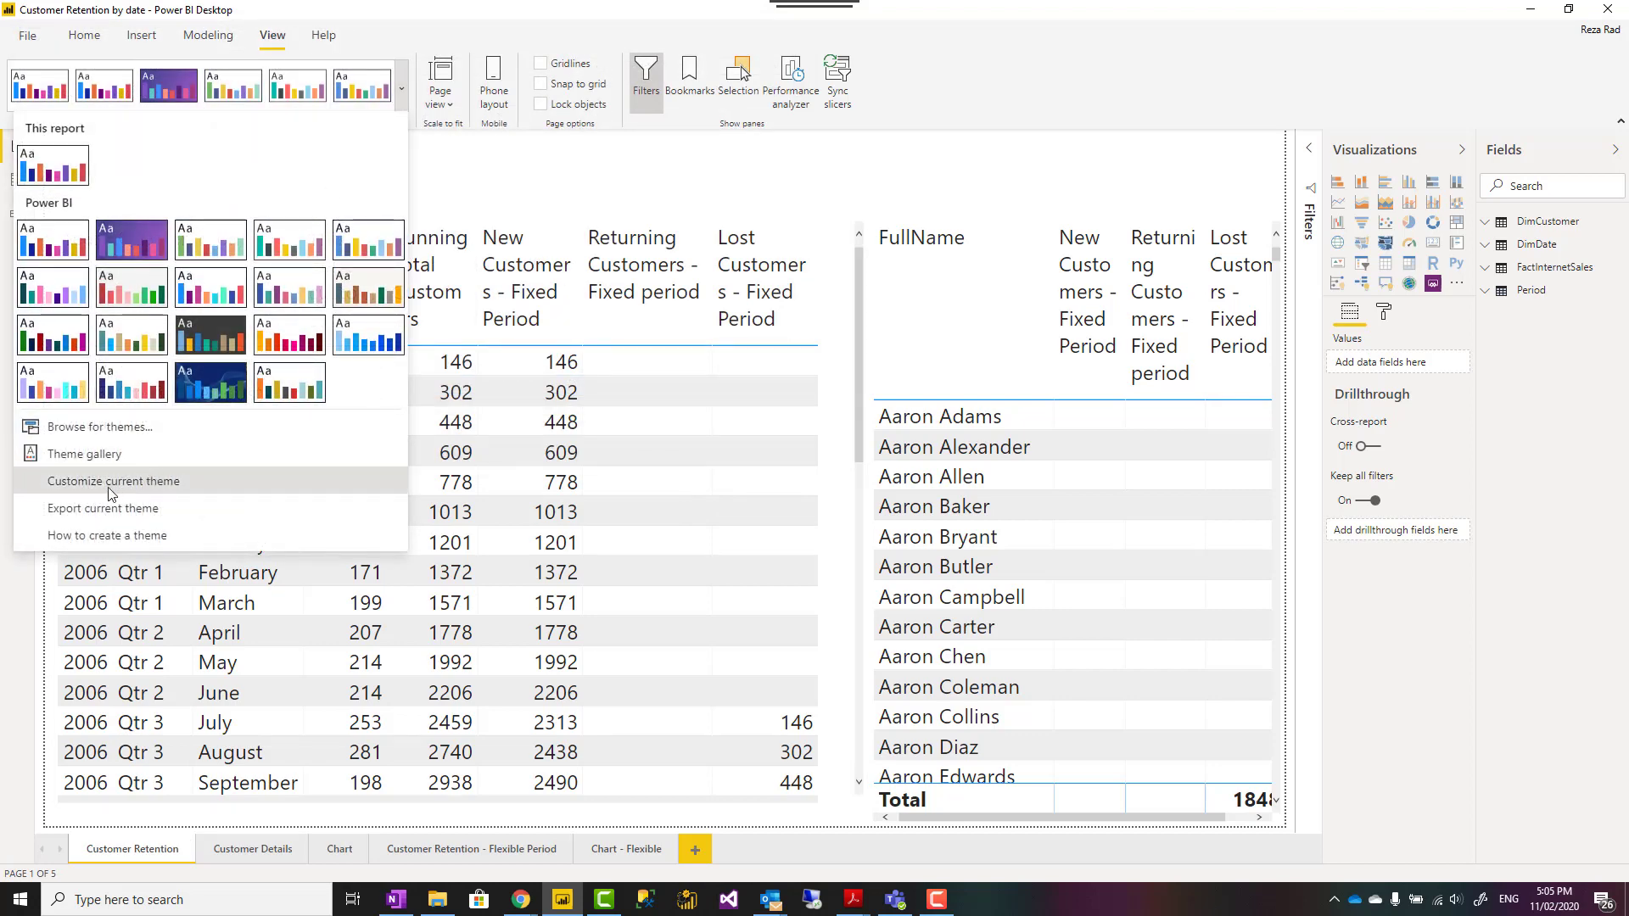
left_click(88, 435)
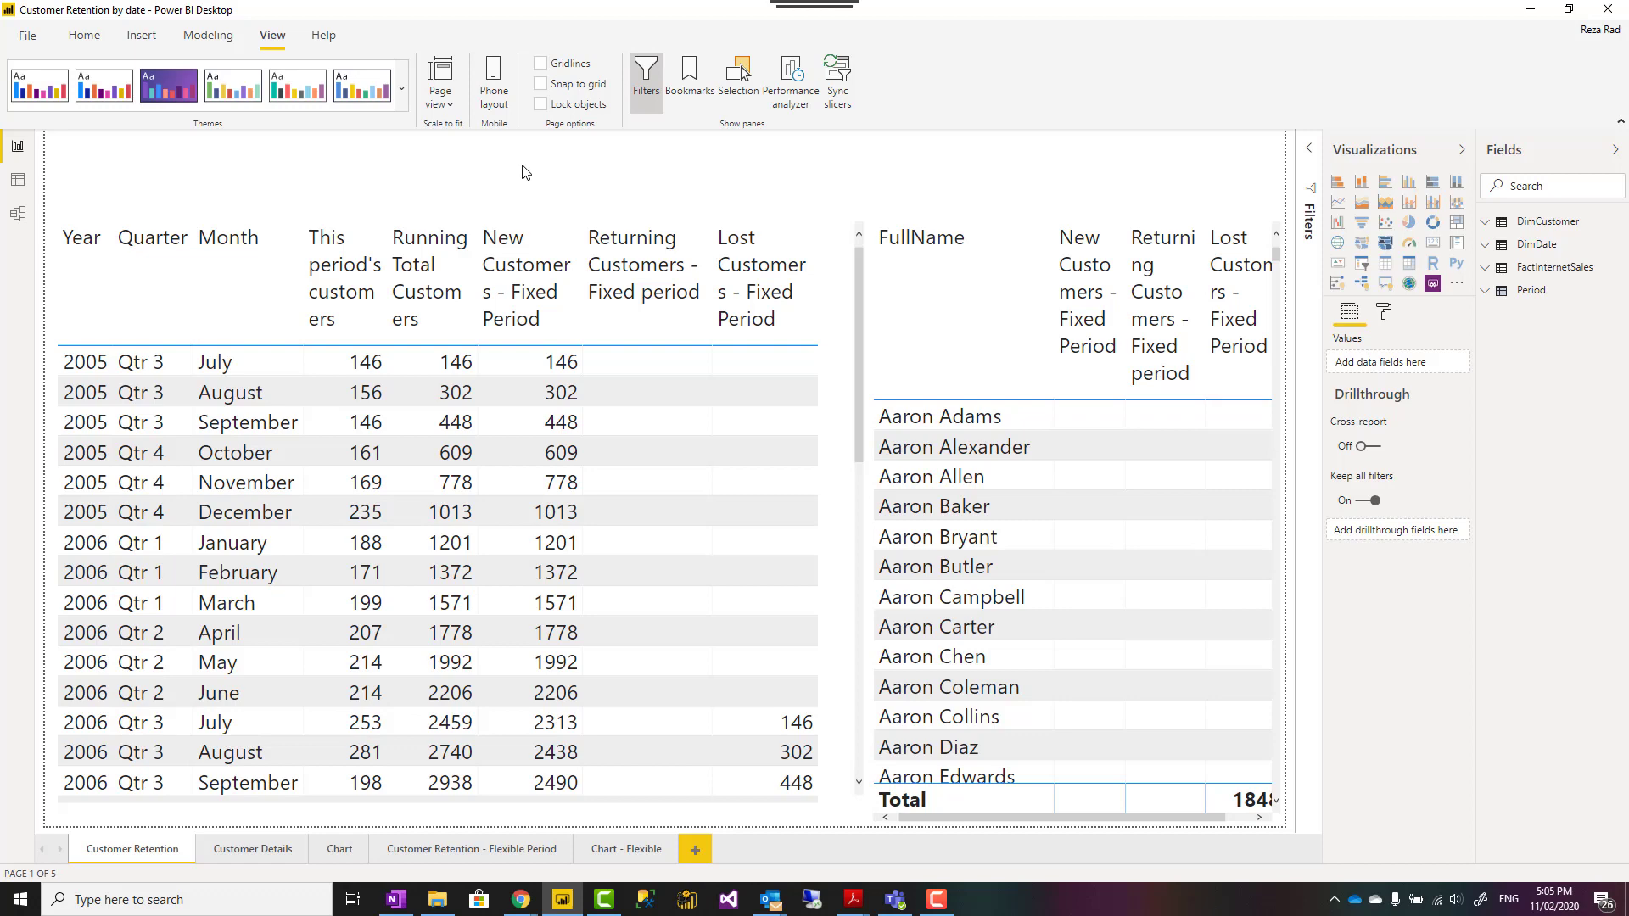
left_click(403, 99)
left_click(109, 484)
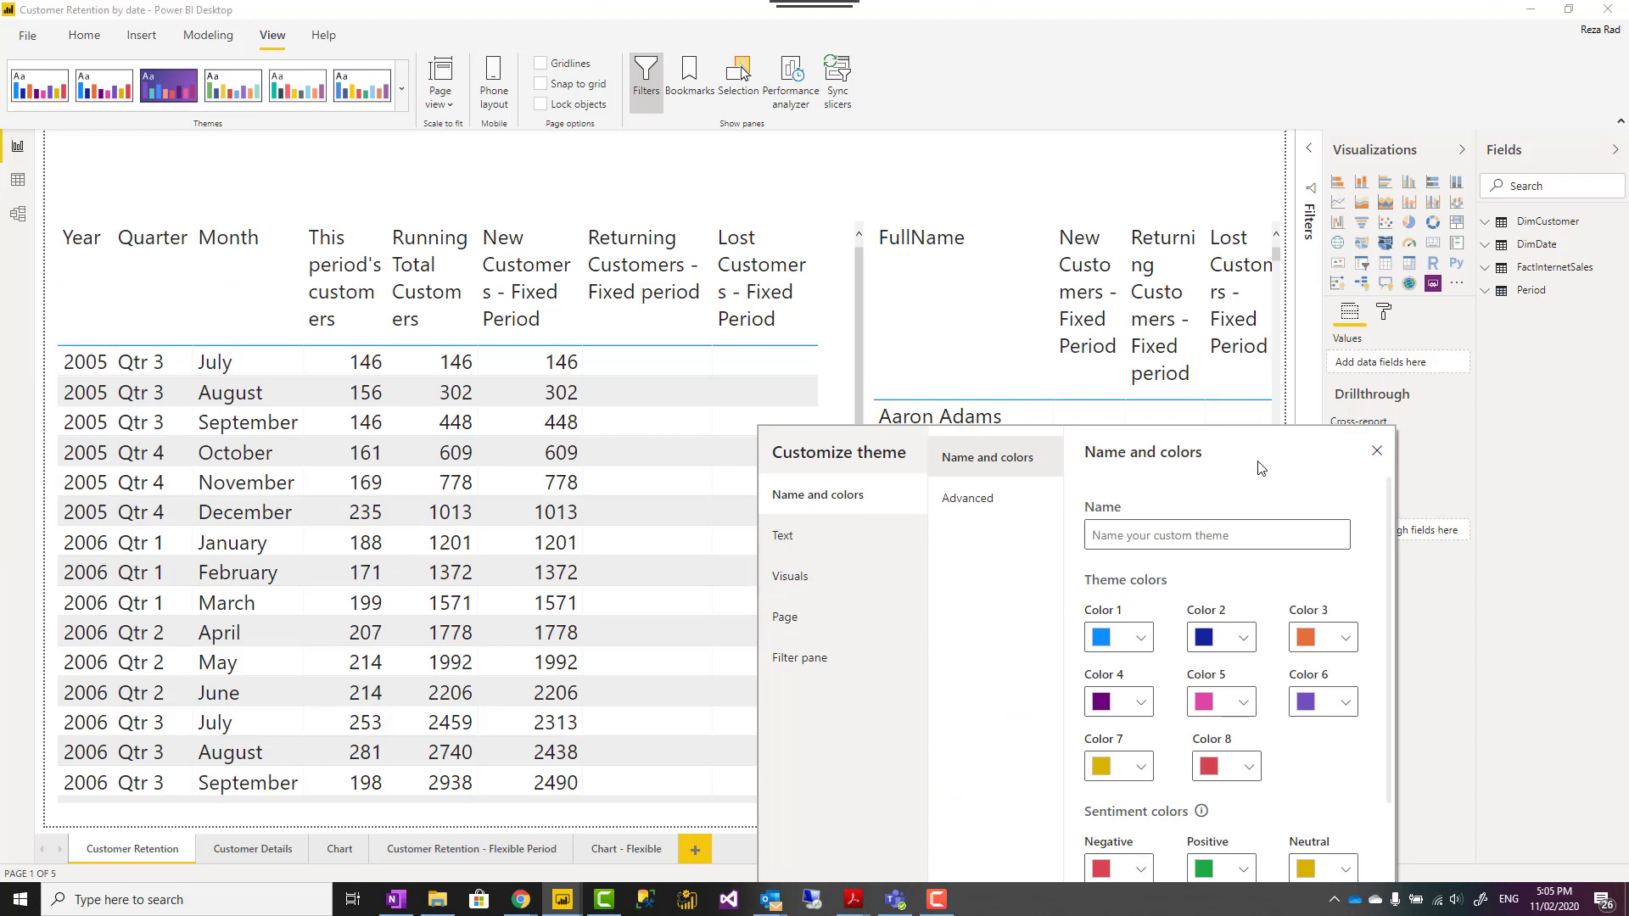
left_click_drag(1266, 442, 1053, 178)
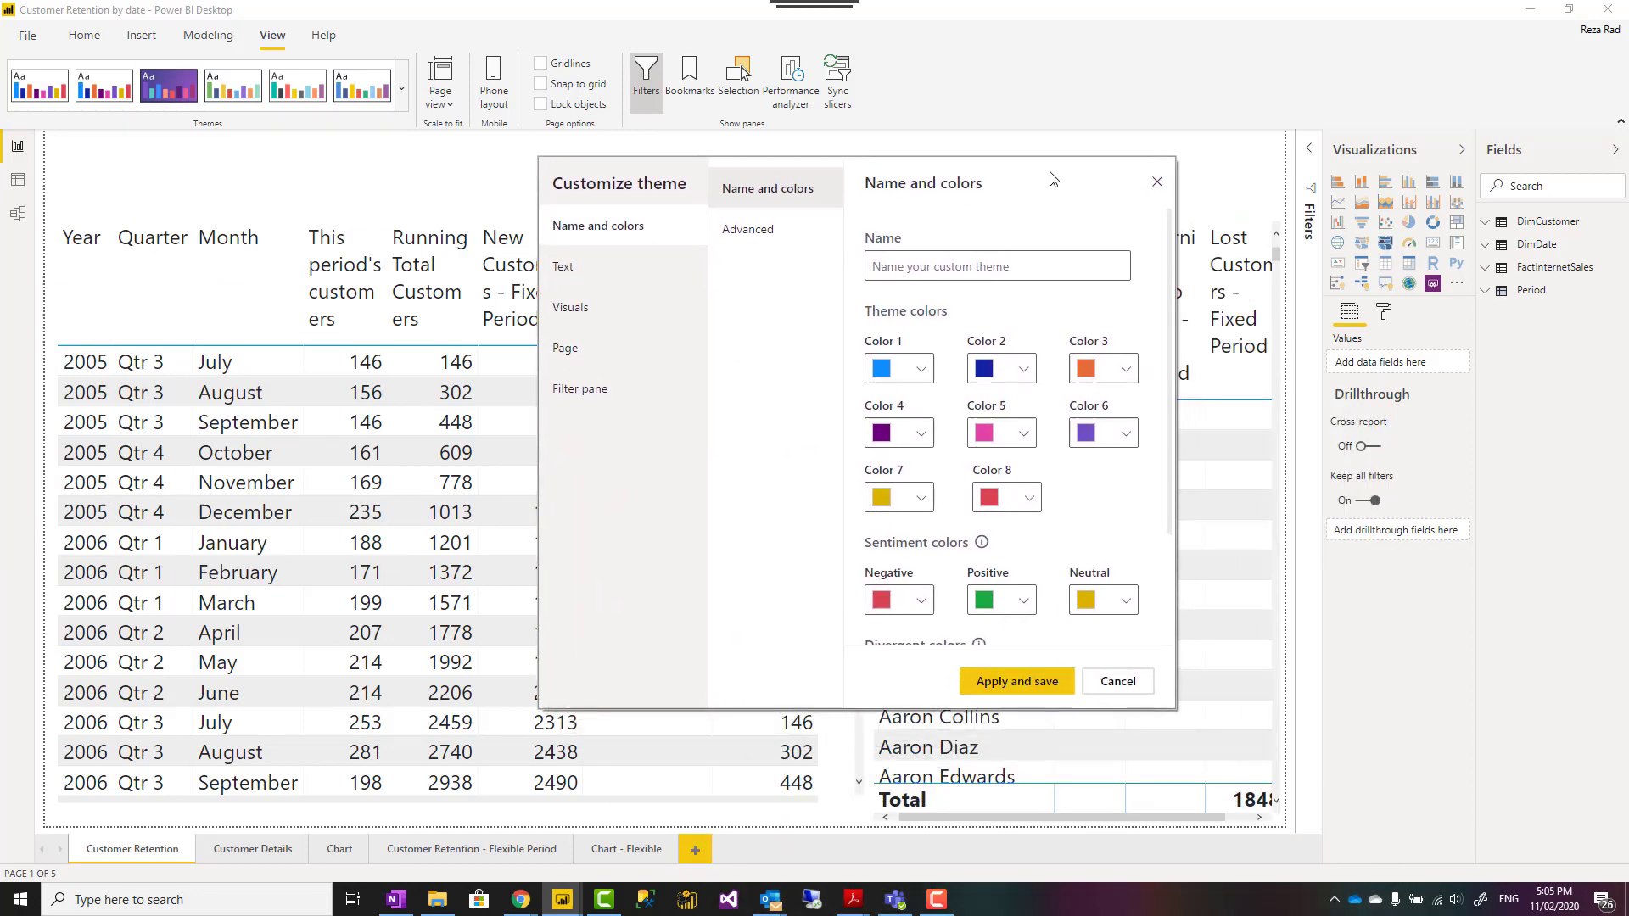
left_click(1118, 682)
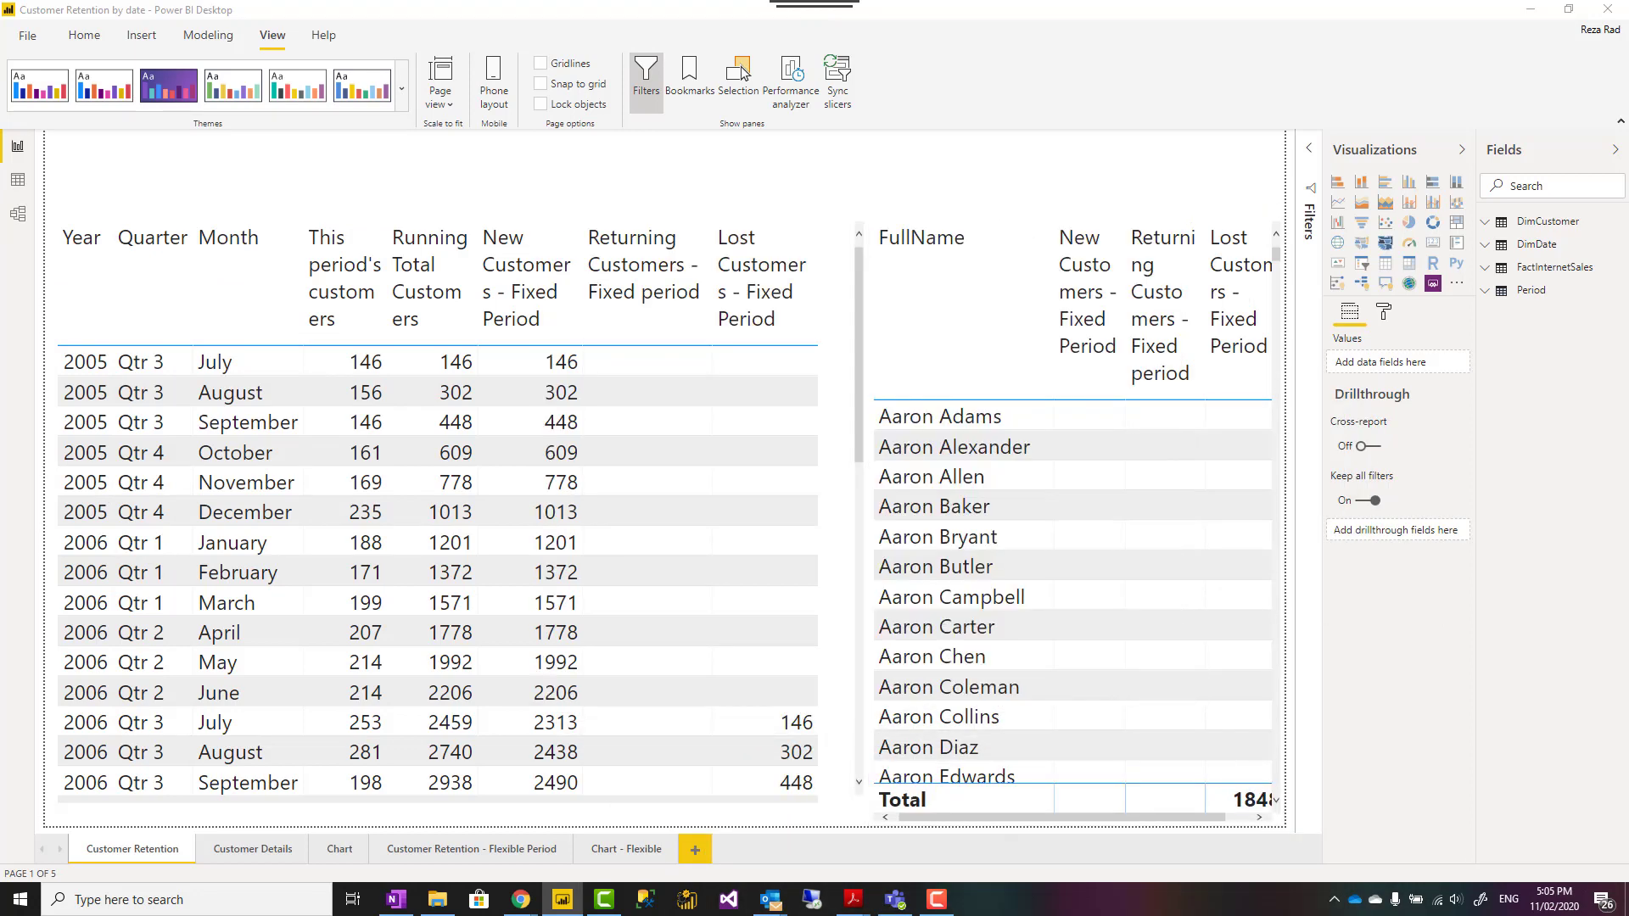